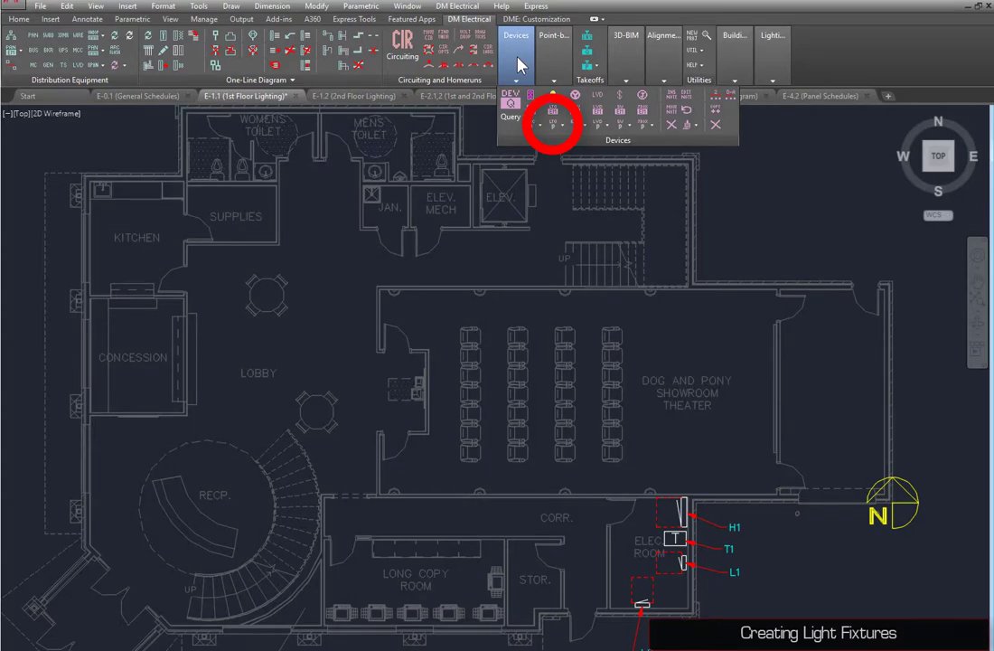
Create a new light fixture with callout A1 in the Light Fixture Project Schedule.
{"action": "left_click", "coordinate": [555, 124]}
{"action": "left_click", "coordinate": [611, 147]}
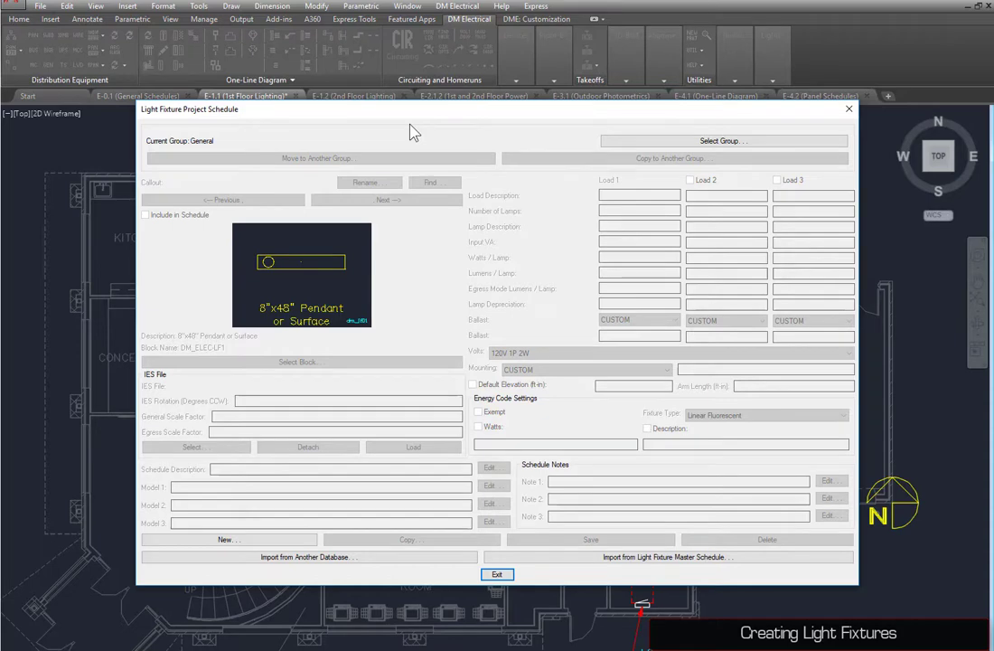
{"action": "left_click", "coordinate": [267, 540]}
{"action": "left_click", "coordinate": [502, 360]}
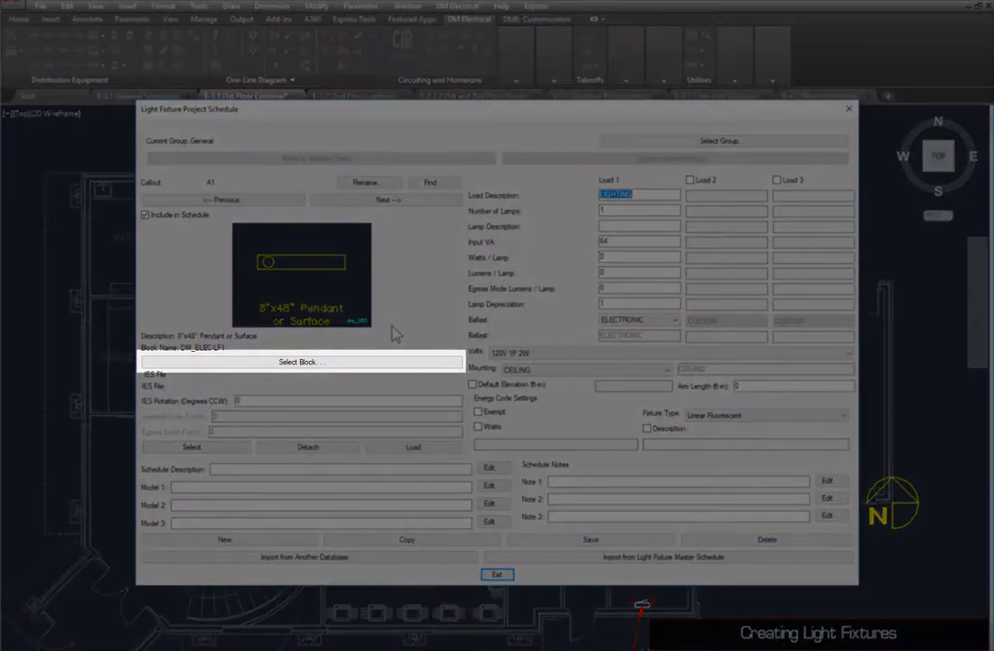
Assign the 1'x4' Recessed block to fixture A1, set its input VA to 50, and close the project schedule.
{"action": "left_click", "coordinate": [366, 362]}
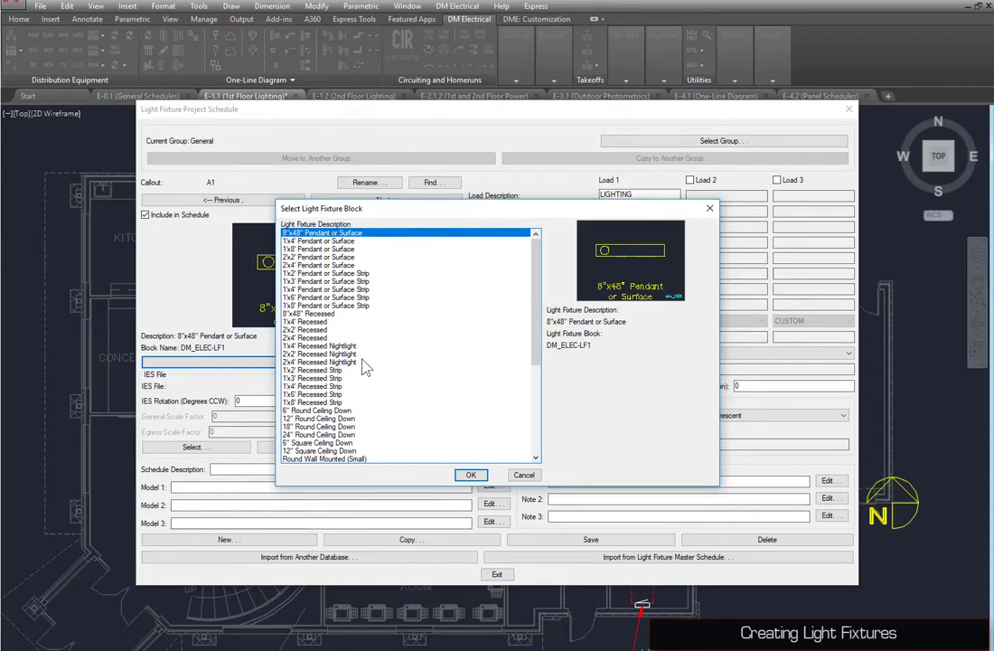
{"action": "left_click", "coordinate": [324, 323]}
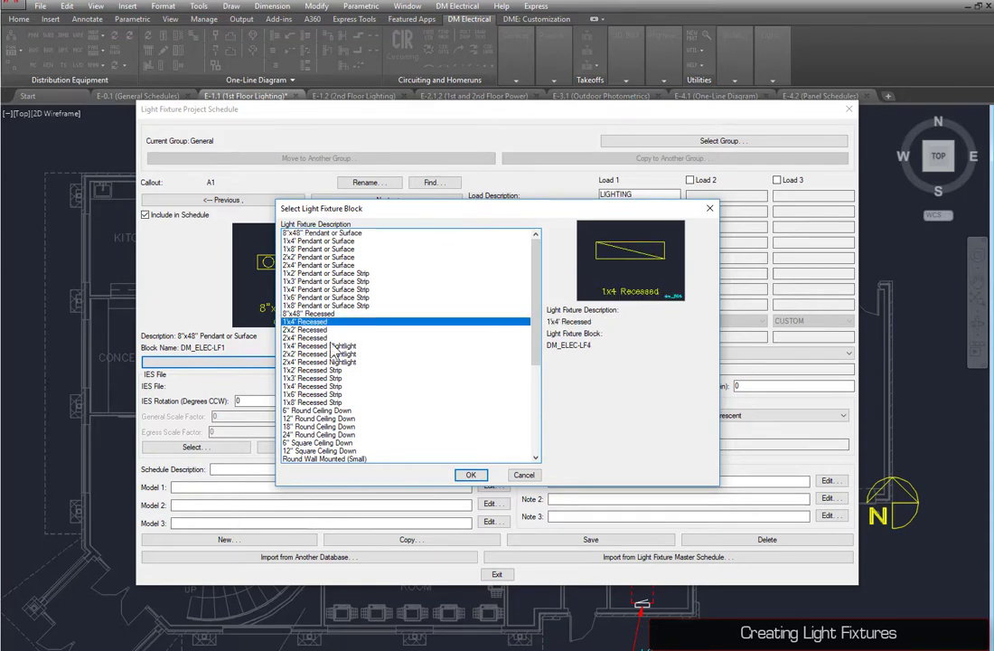
{"action": "left_click", "coordinate": [471, 474]}
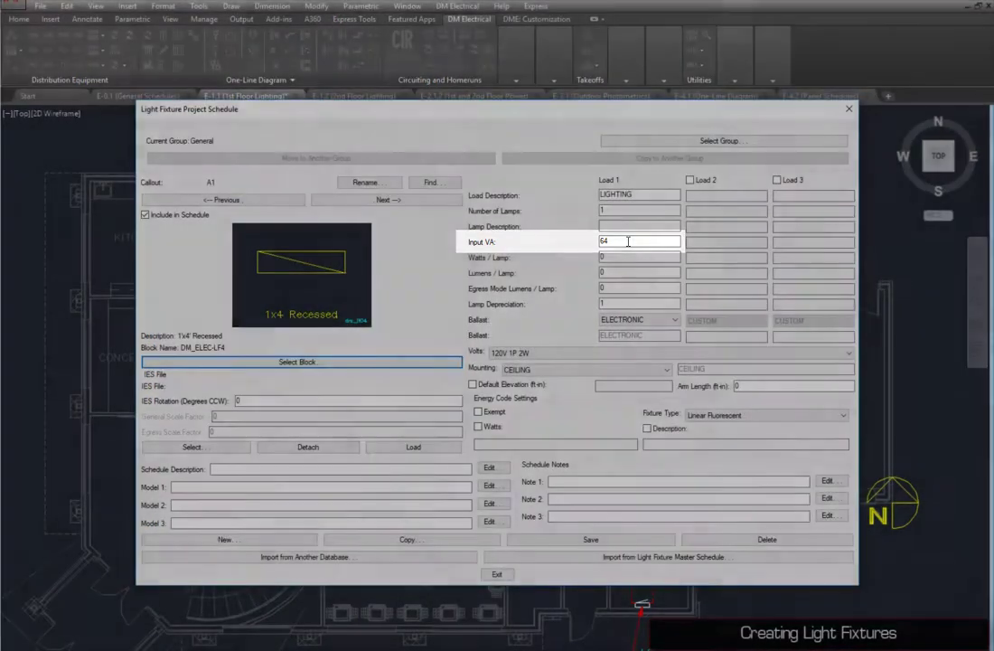
{"action": "double_click", "coordinate": [628, 241]}
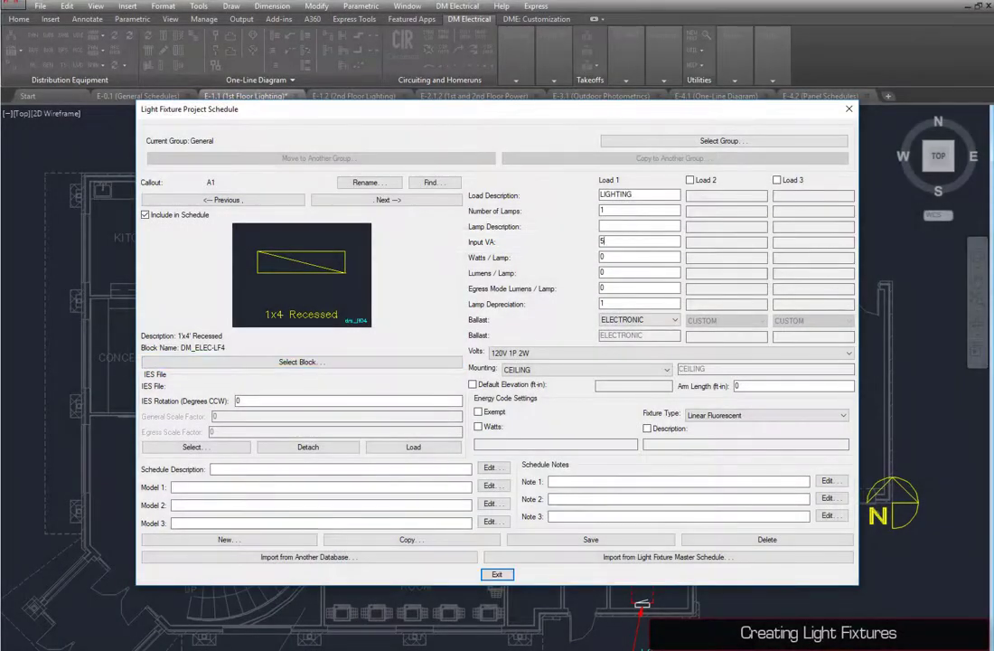
{"action": "type", "text": "50"}
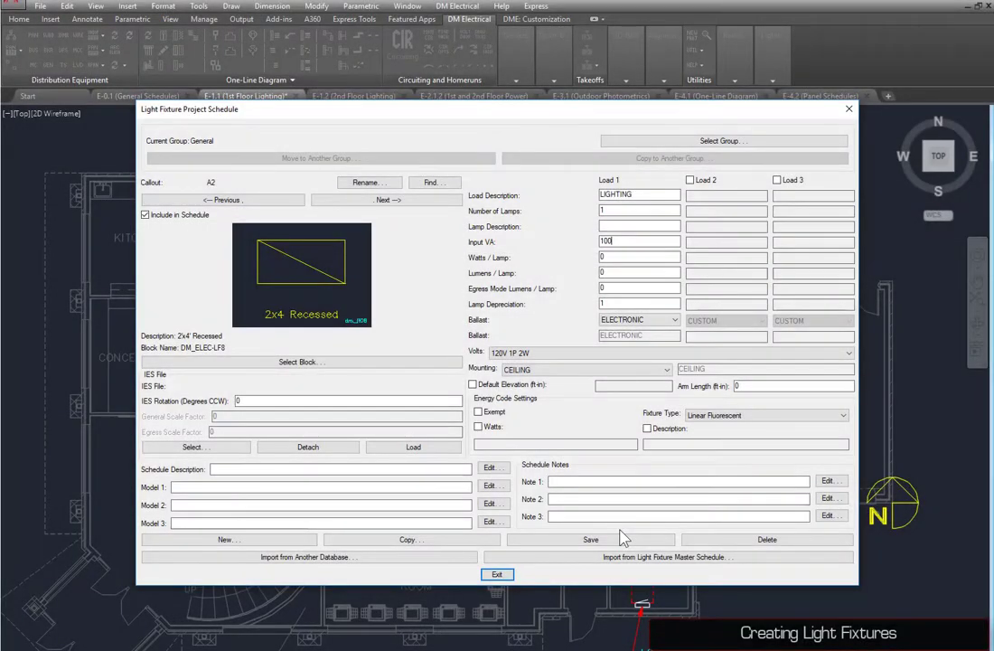
{"action": "left_click", "coordinate": [497, 574]}
Insert an A1 light fixture from the General group horizontally in the Supplies room.
{"action": "left_click", "coordinate": [515, 60]}
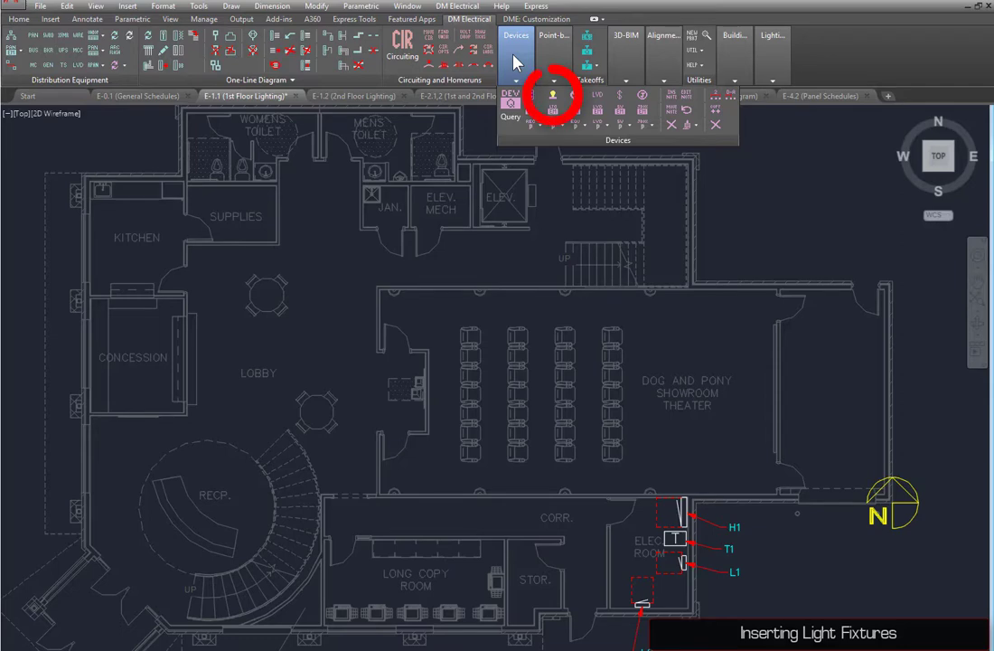
{"action": "left_click", "coordinate": [551, 96]}
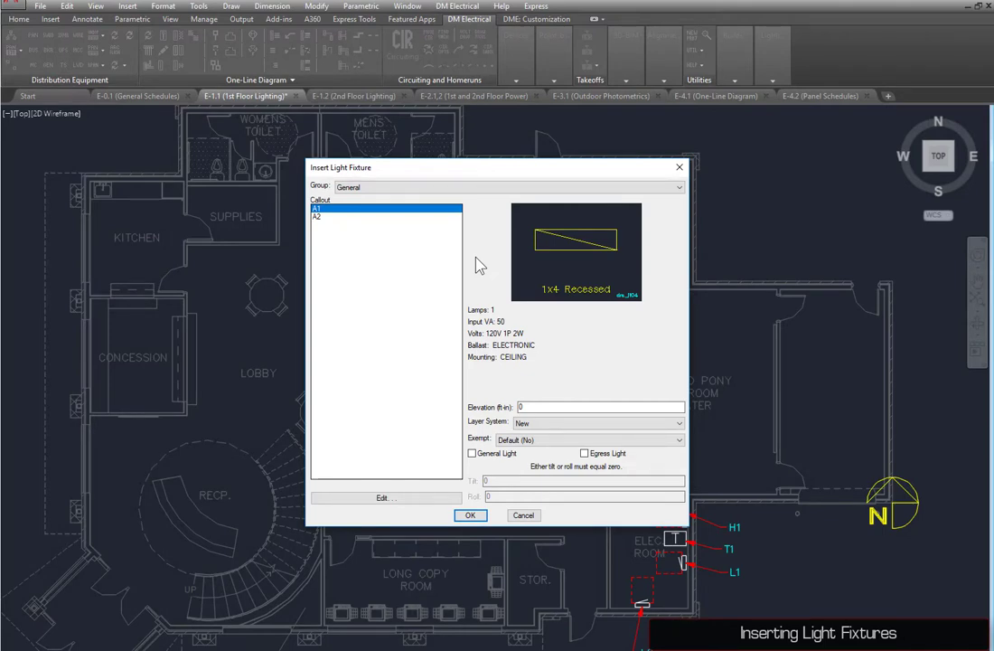
{"action": "left_click", "coordinate": [470, 514]}
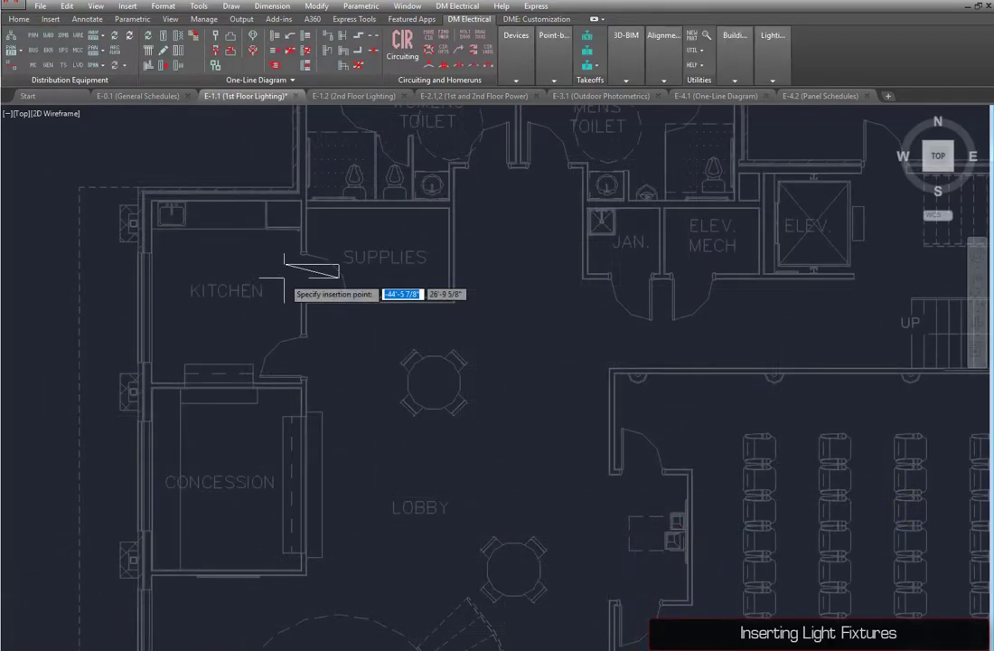
{"action": "left_click", "coordinate": [348, 259]}
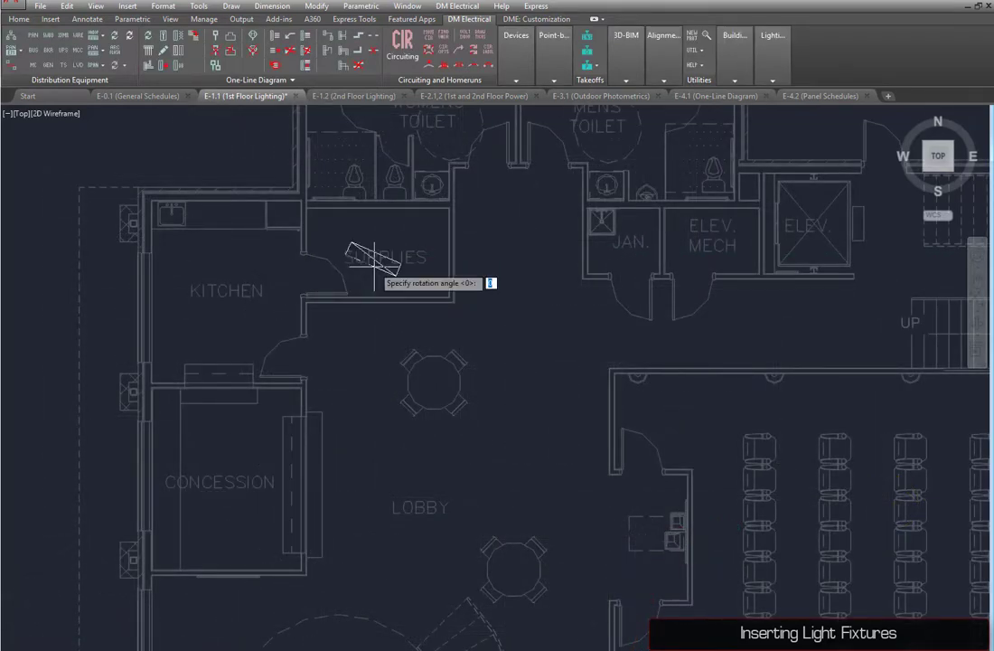
{"action": "left_click", "coordinate": [529, 246]}
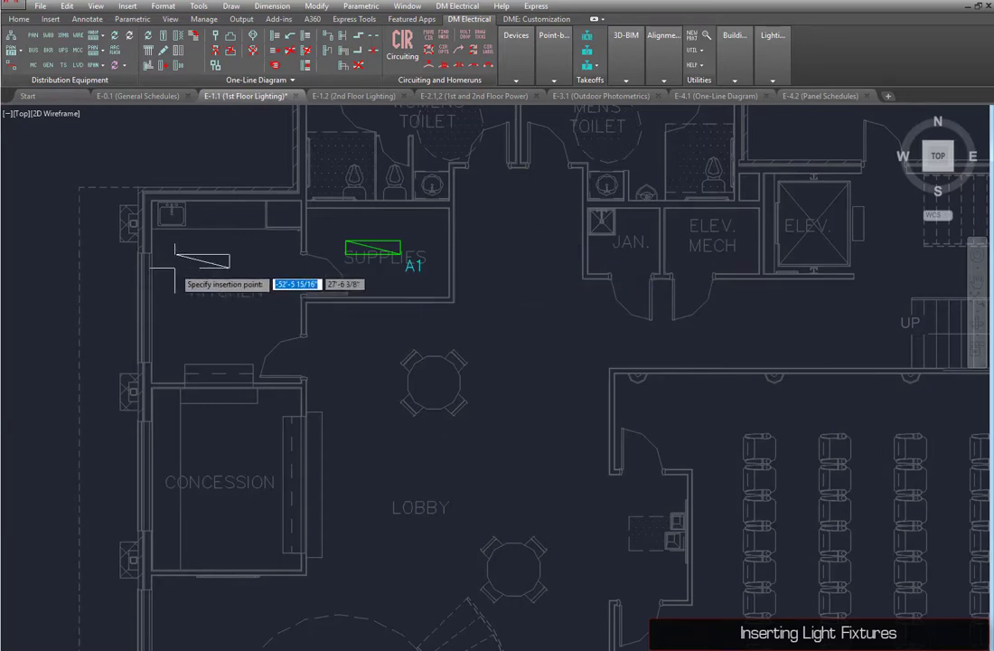
Place two more A1 fixtures in the Kitchen and one in the Concession room, all at the default rotation.
{"action": "left_click", "coordinate": [198, 261]}
{"action": "key", "text": "Return"}
{"action": "left_click", "coordinate": [194, 342]}
{"action": "key", "text": "Return"}
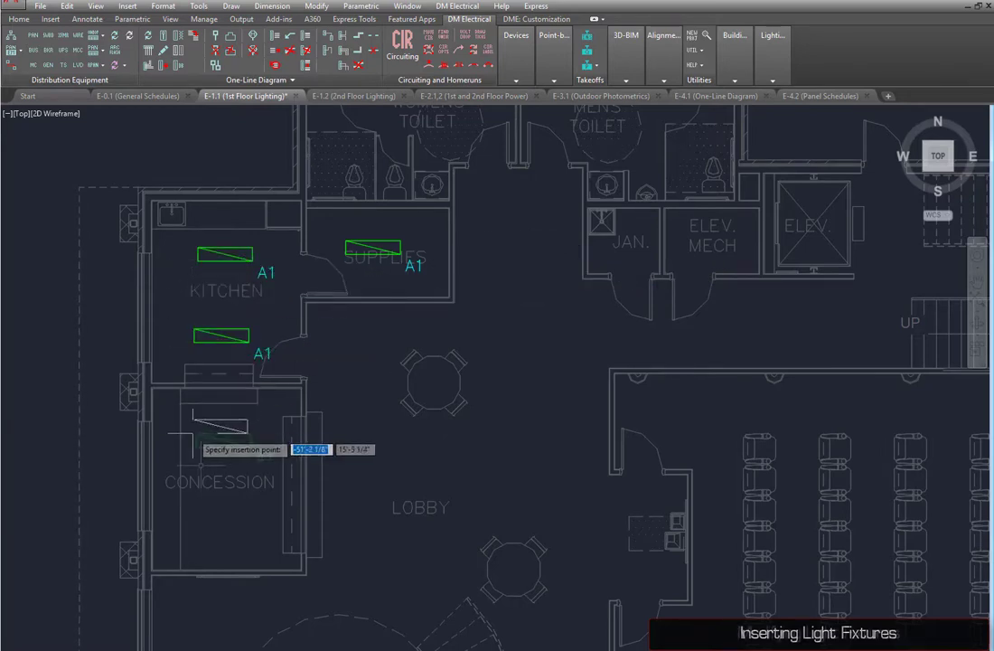
{"action": "left_click", "coordinate": [196, 447]}
{"action": "key", "text": "Return"}
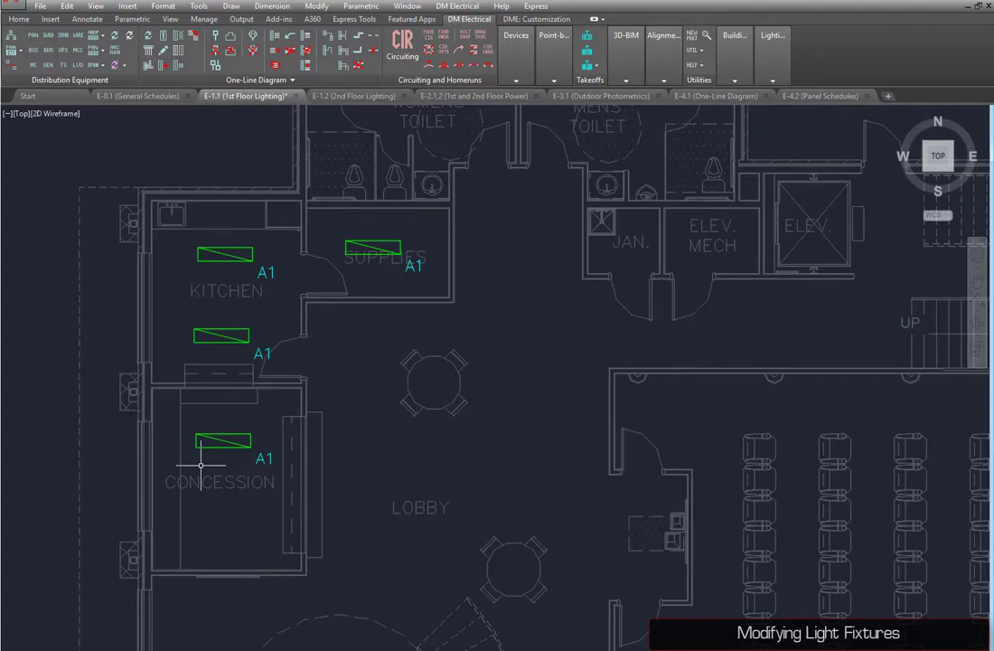
Copy the Concession room's A1 fixture straight down to the lower part of the same room.
{"action": "left_click", "coordinate": [208, 440]}
{"action": "left_click", "coordinate": [198, 441]}
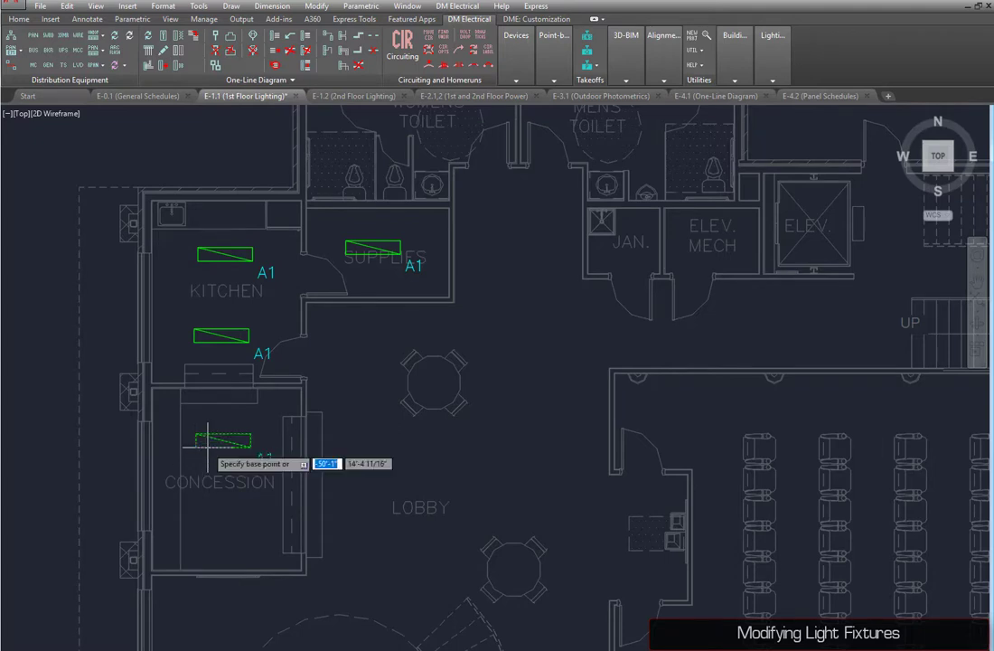
{"action": "left_click", "coordinate": [210, 533]}
{"action": "type", "text": "copy"}
{"action": "key", "text": "Return"}
{"action": "left_click", "coordinate": [211, 533]}
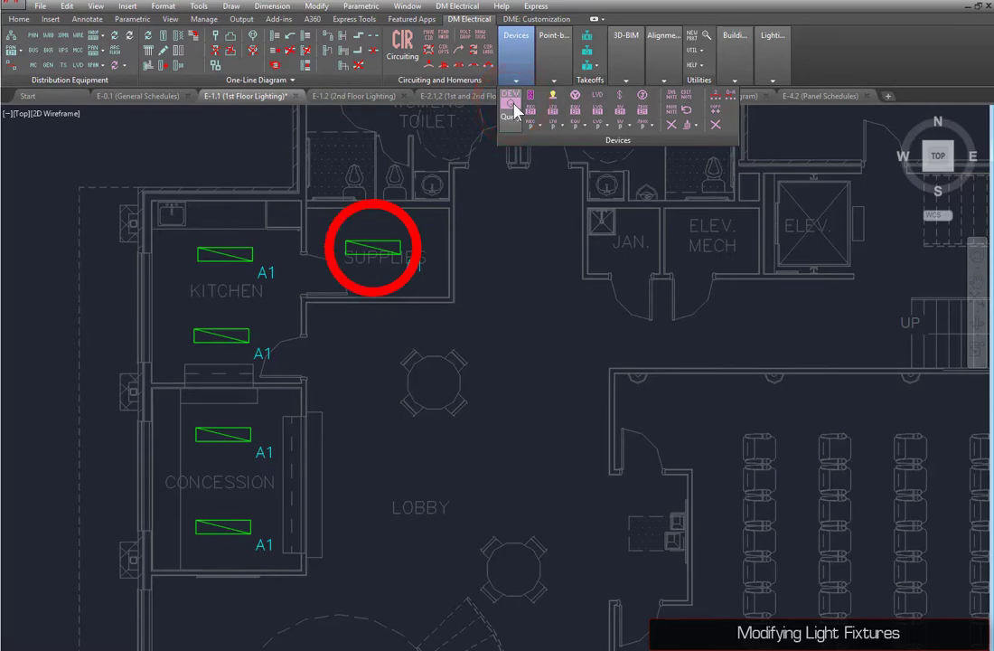
Query the light fixture in the Supplies room and change its callout to A2.
{"action": "left_click", "coordinate": [515, 106]}
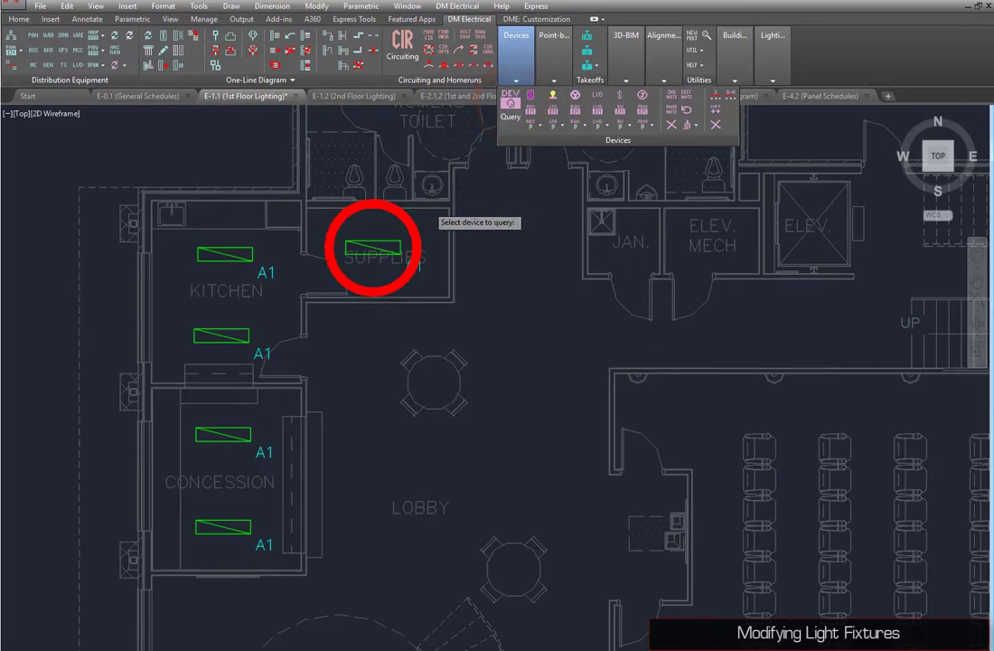
{"action": "left_click", "coordinate": [367, 246]}
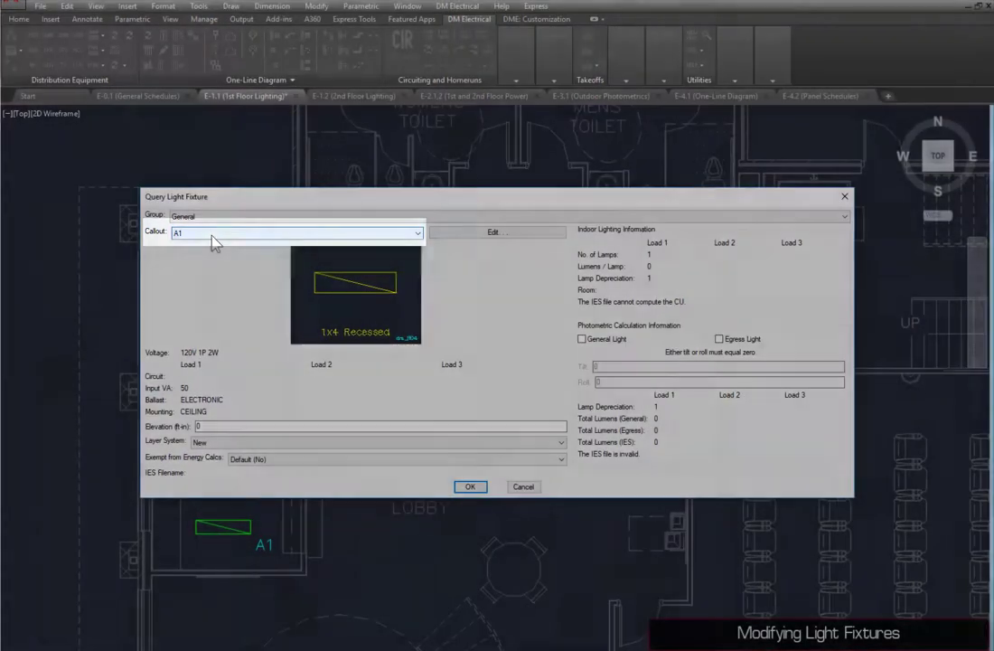
{"action": "left_click", "coordinate": [213, 233]}
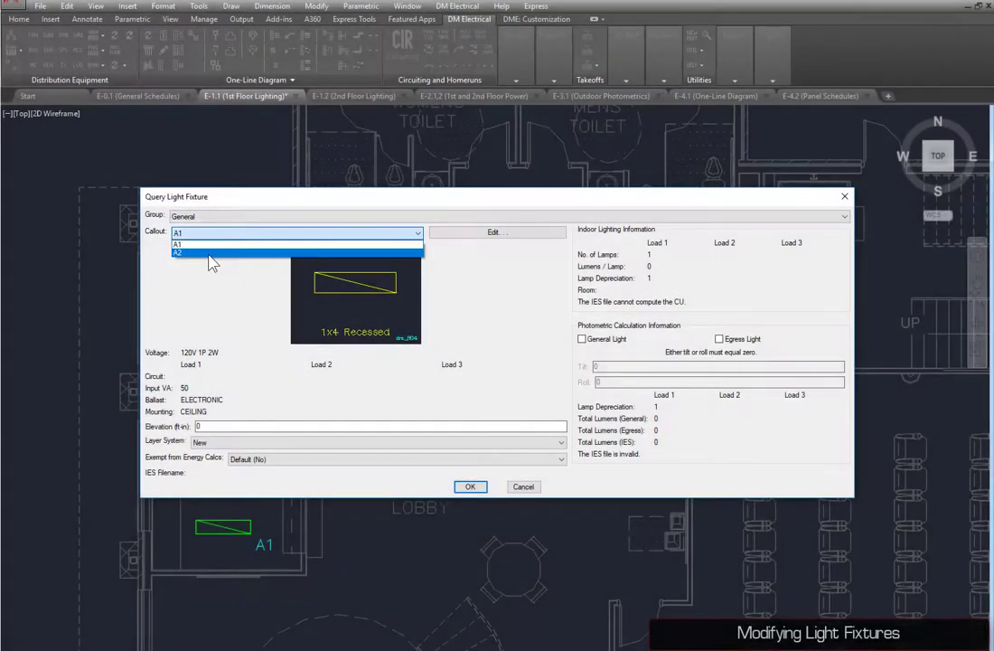
{"action": "left_click", "coordinate": [209, 256]}
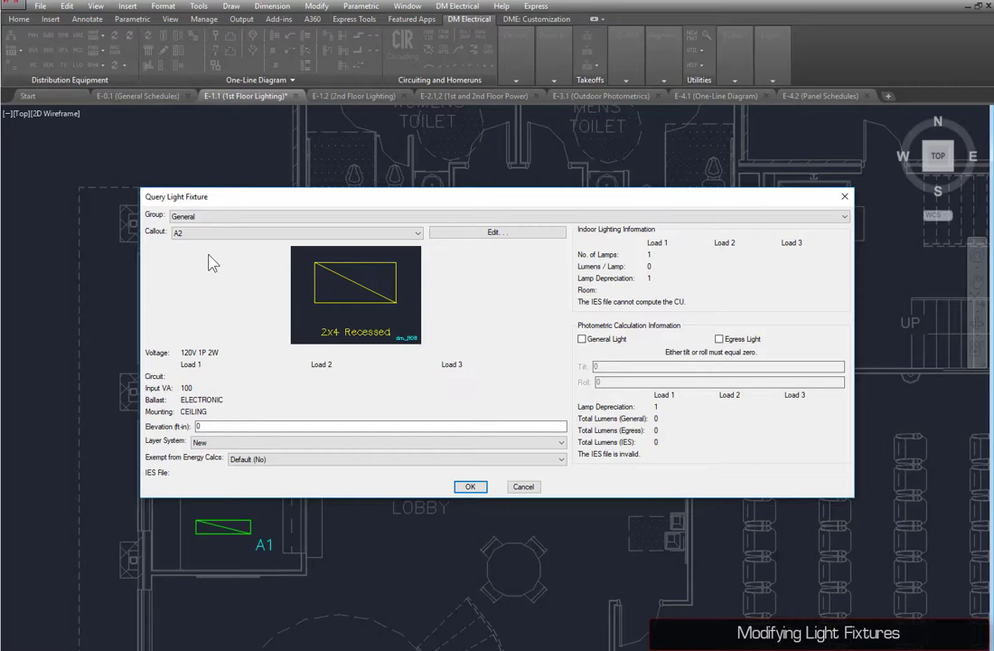
{"action": "left_click", "coordinate": [466, 486]}
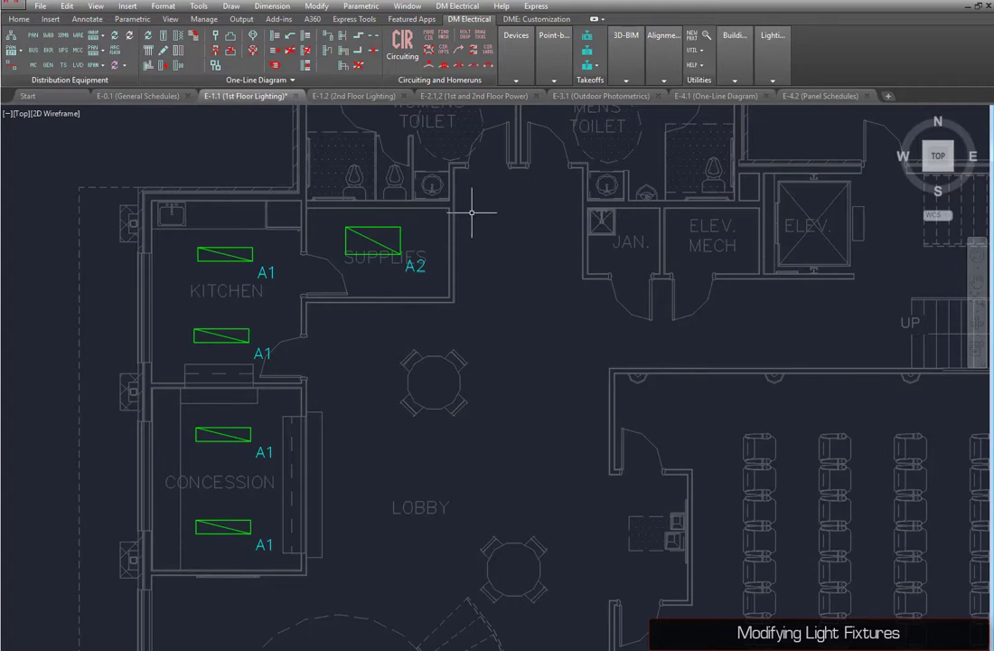
Edit both Kitchen light fixtures together and change their callout to A2.
{"action": "mouse_move", "coordinate": [519, 65]}
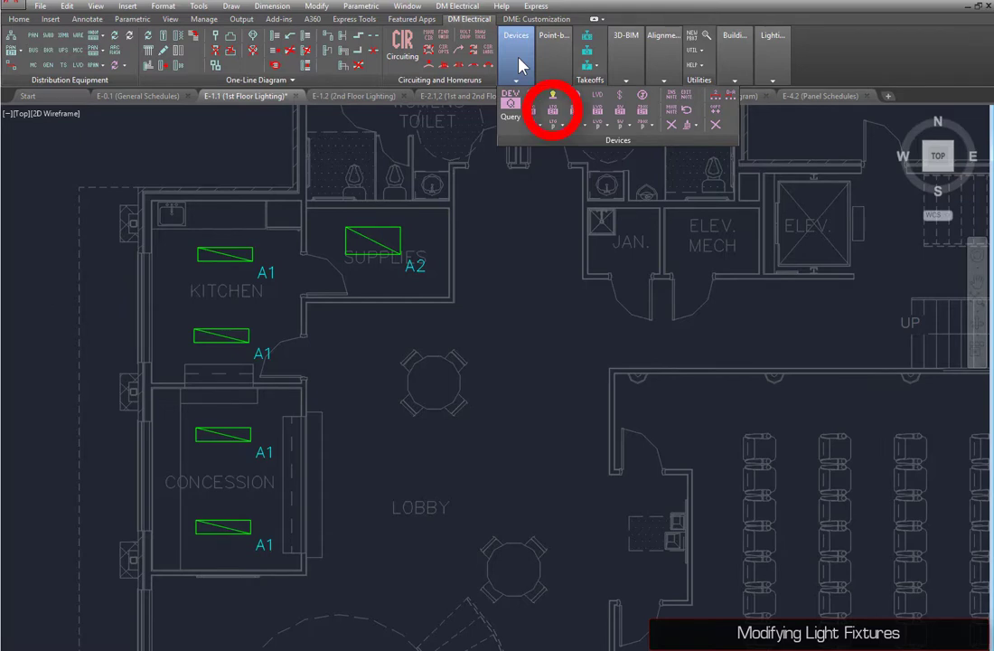
{"action": "left_click", "coordinate": [553, 110]}
{"action": "left_click", "coordinate": [176, 231]}
{"action": "left_click", "coordinate": [257, 348]}
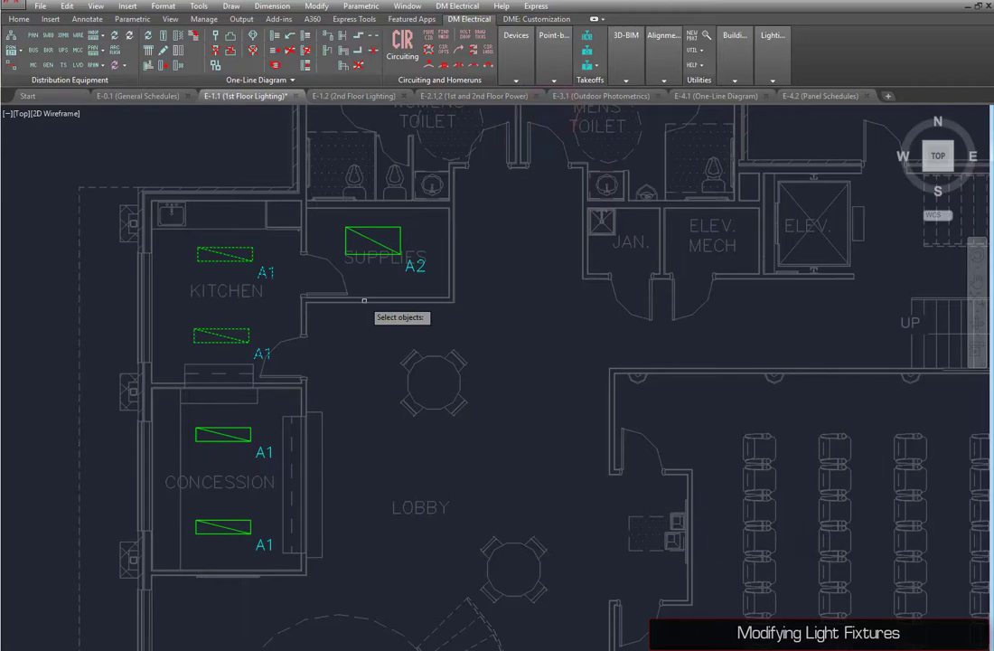
{"action": "key", "text": "Return"}
{"action": "left_click", "coordinate": [348, 221]}
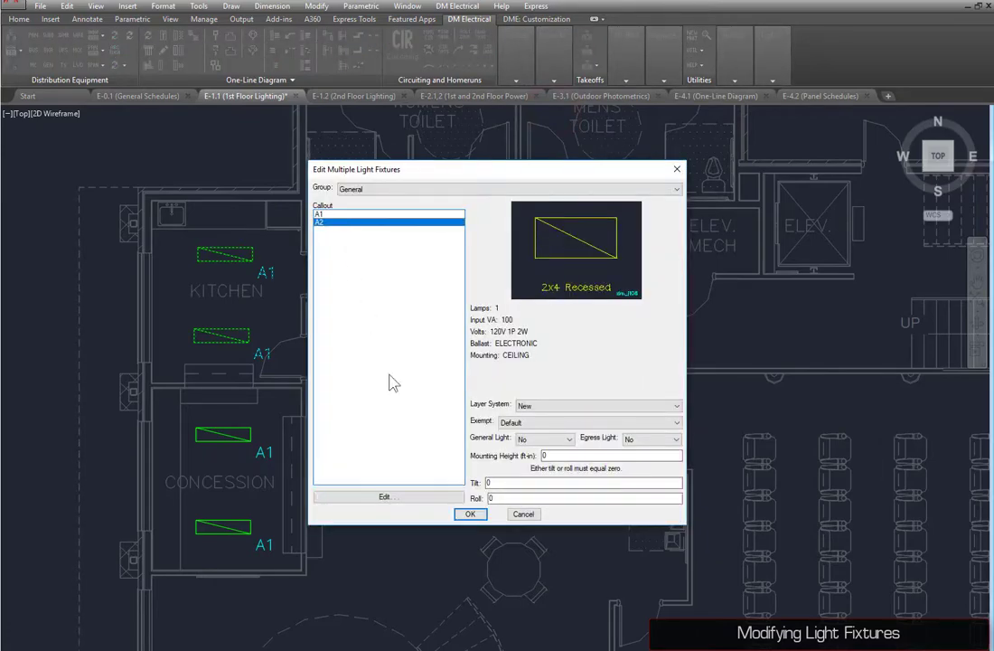
{"action": "left_click", "coordinate": [467, 510]}
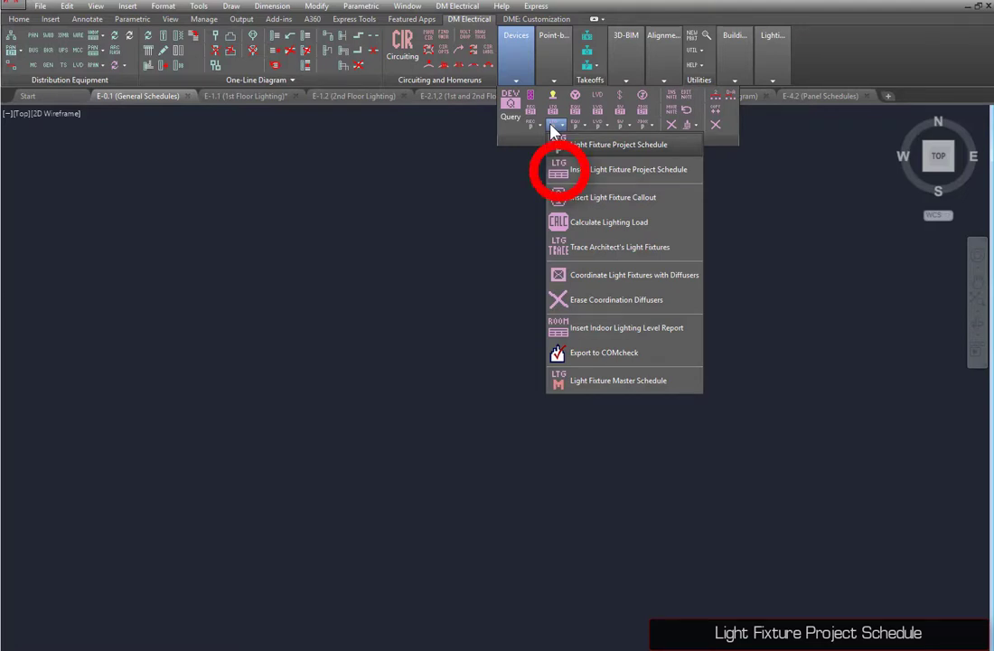
Insert the light fixture schedule into the E-0.1 (General Schedules) drawing with Show Unused Light Fixtures enabled.
{"action": "left_click", "coordinate": [558, 170]}
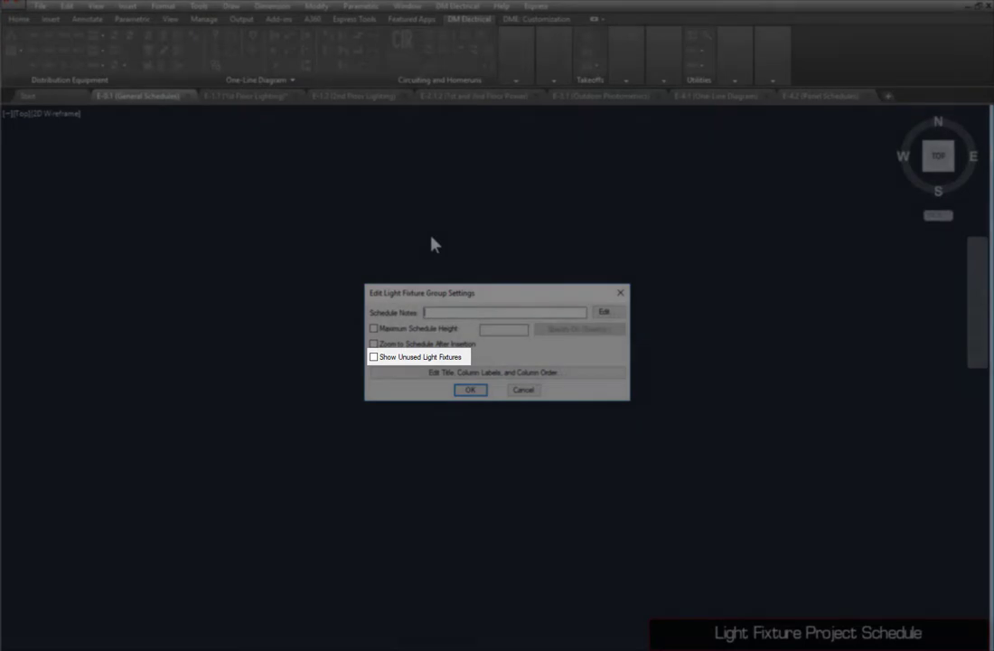
{"action": "left_click", "coordinate": [388, 361]}
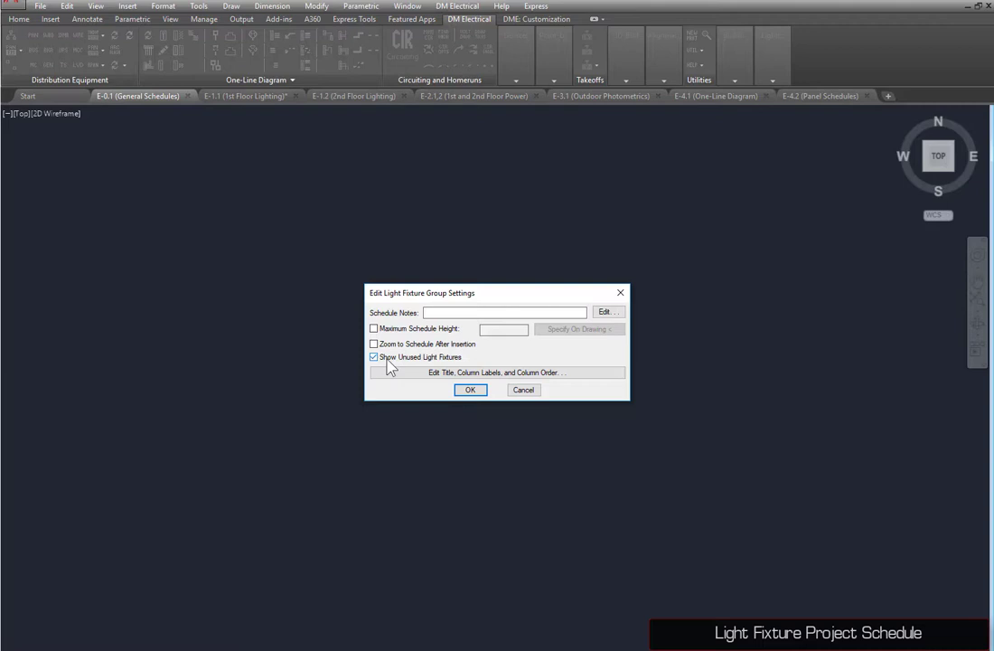
{"action": "left_click", "coordinate": [470, 390]}
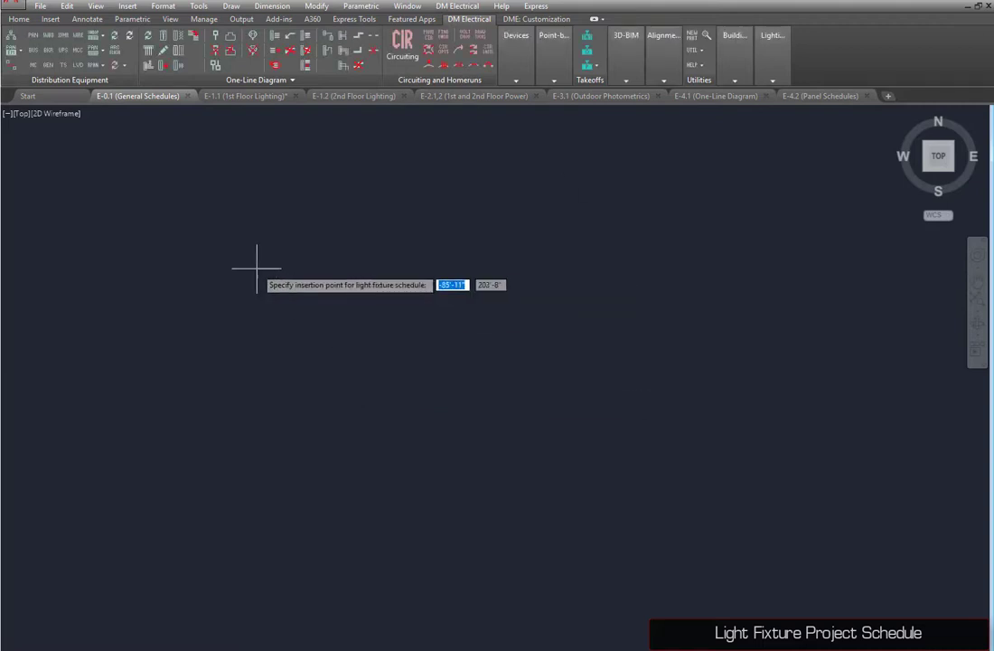
{"action": "left_click", "coordinate": [262, 272]}
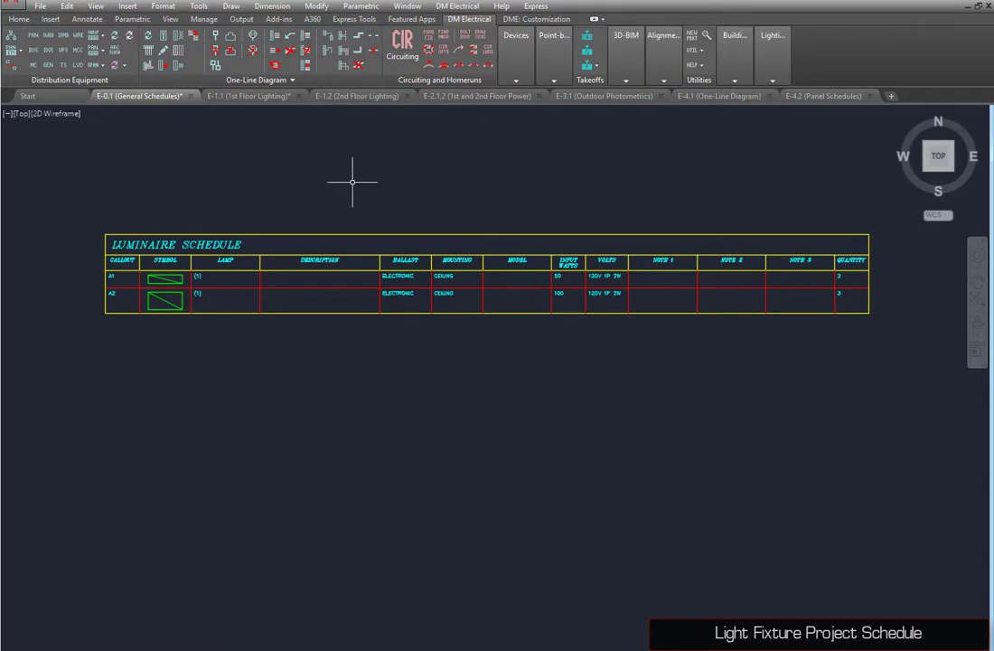
Add a new light fixture with callout A3 to the Light Fixture Project Schedule, keeping its default settings.
{"action": "left_click", "coordinate": [520, 56]}
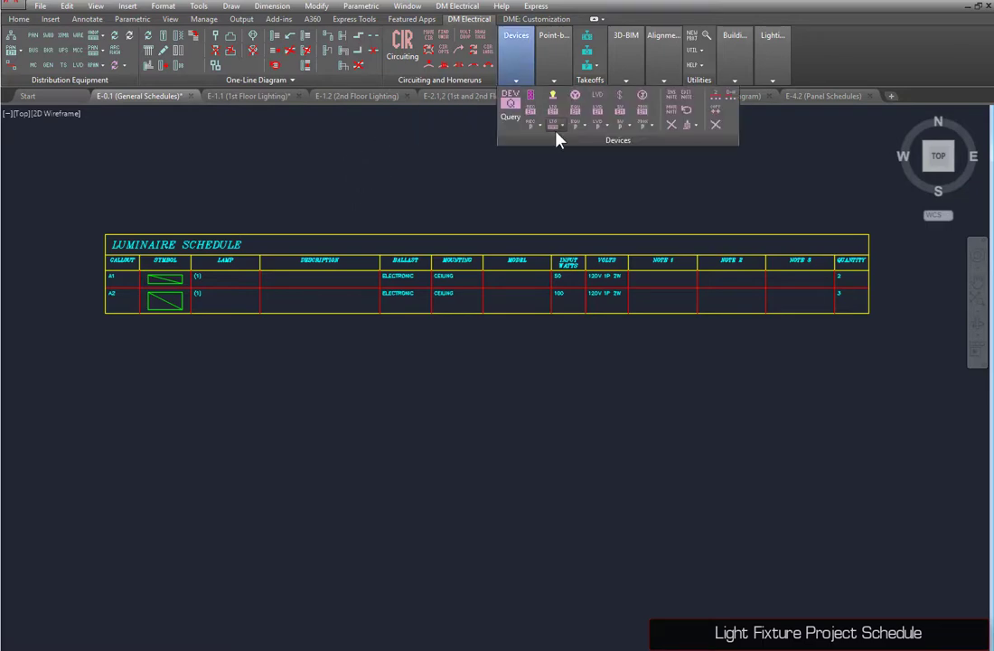
{"action": "left_click", "coordinate": [597, 111]}
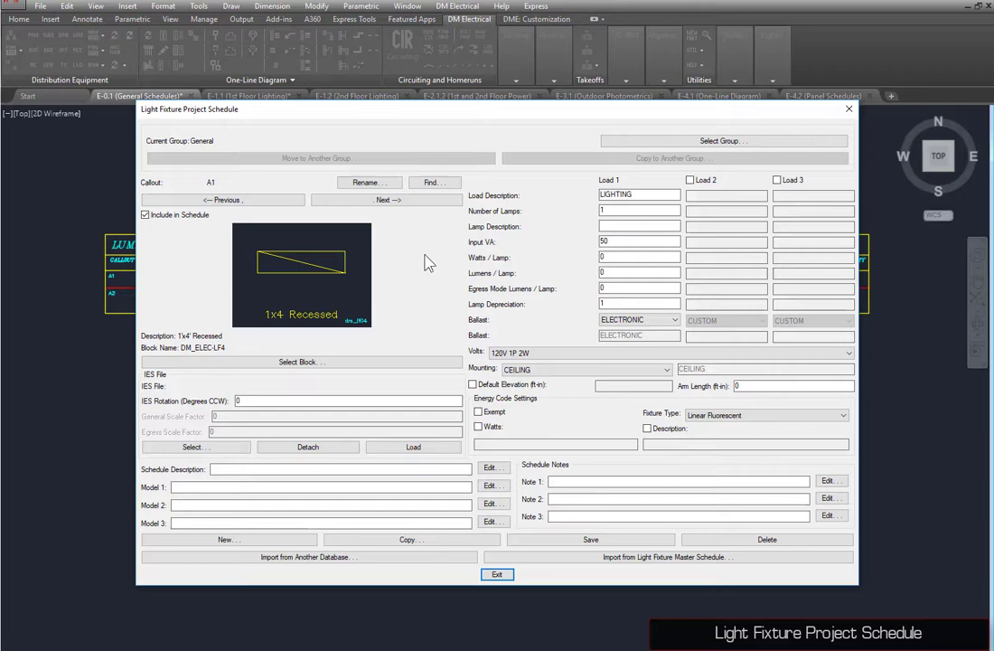
{"action": "left_click", "coordinate": [225, 539]}
{"action": "type", "text": "A3"}
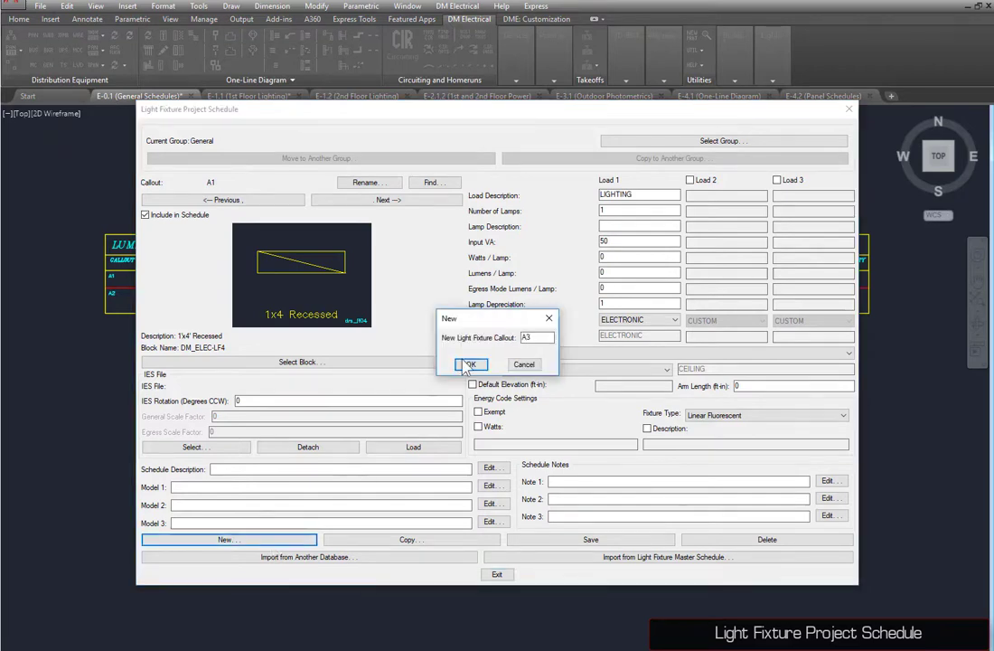
{"action": "left_click", "coordinate": [469, 422]}
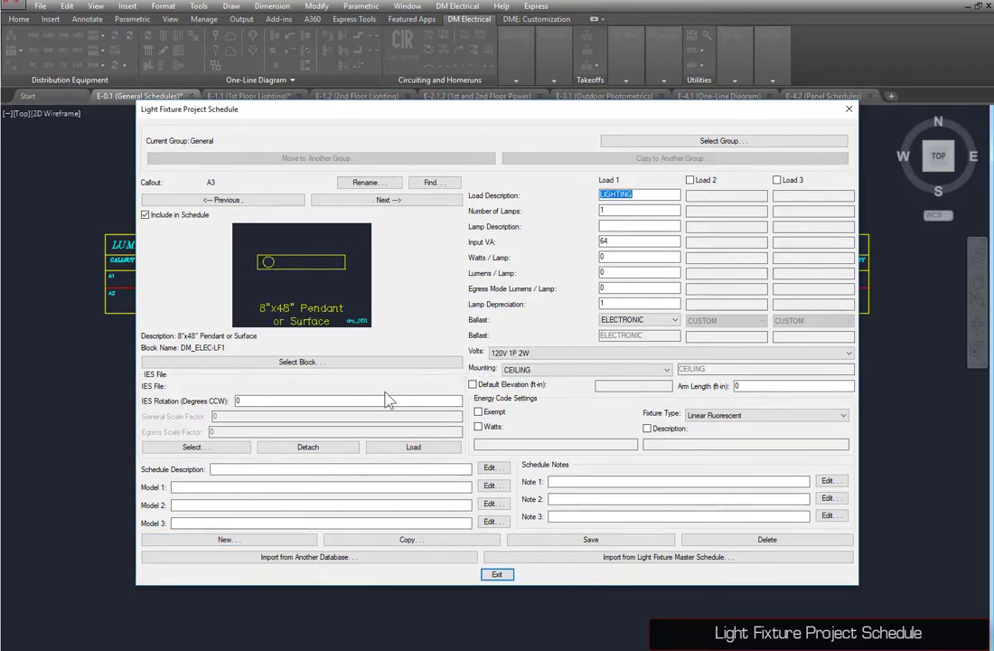
{"action": "left_click", "coordinate": [499, 575]}
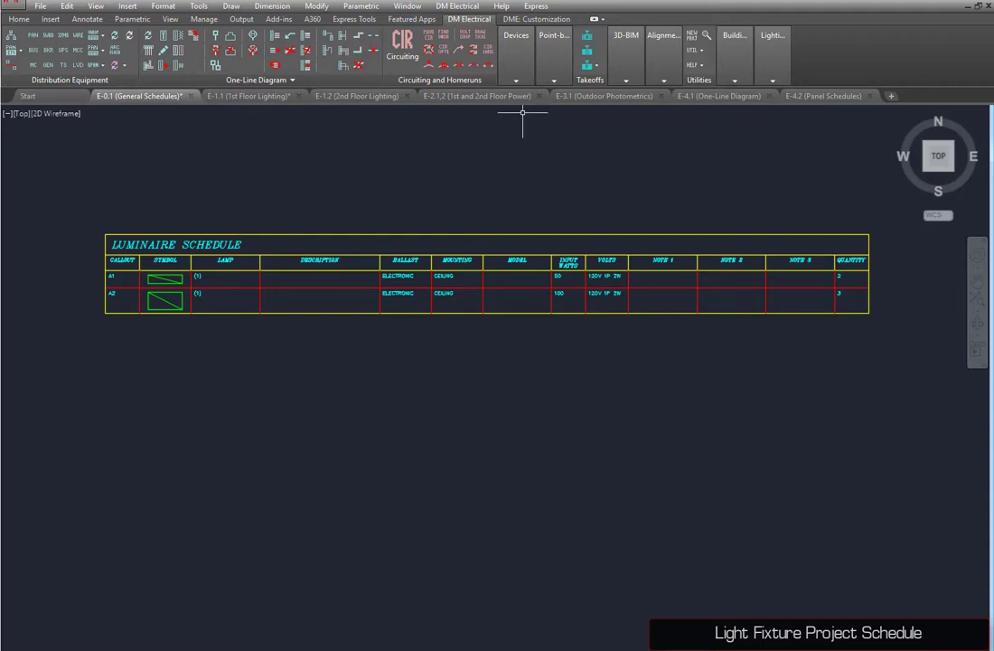
Update the luminaire schedule in the drawing to include fixture A3.
{"action": "left_click", "coordinate": [517, 41]}
{"action": "left_click", "coordinate": [479, 101]}
{"action": "left_click", "coordinate": [483, 141]}
{"action": "left_click", "coordinate": [470, 390]}
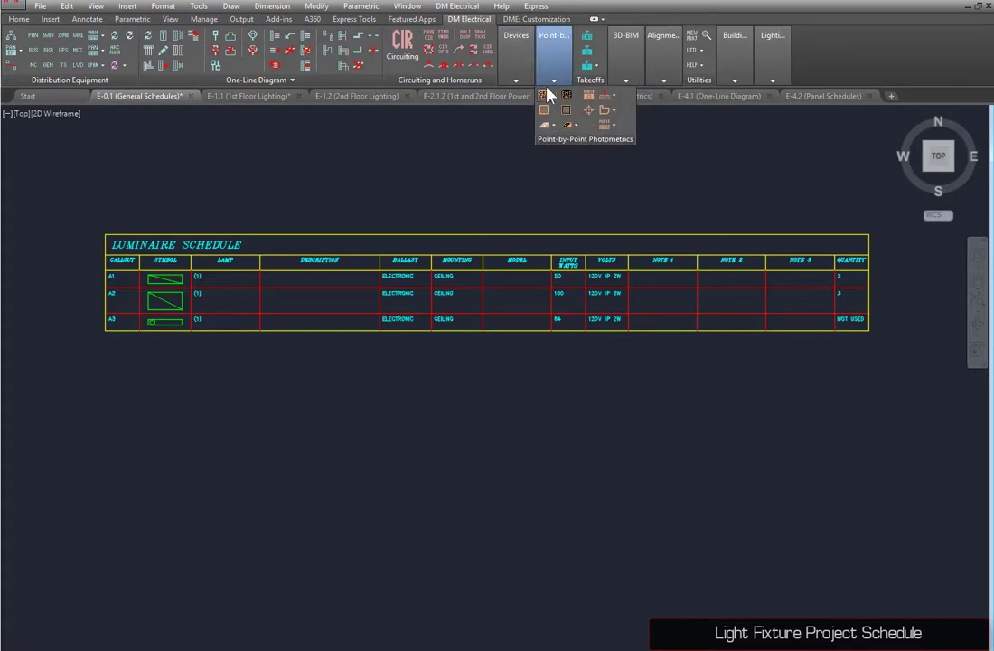
In the luminaire schedule's column label settings, change the Symbol column label to GRAPHIC.
{"action": "mouse_move", "coordinate": [516, 45]}
{"action": "left_click", "coordinate": [542, 128]}
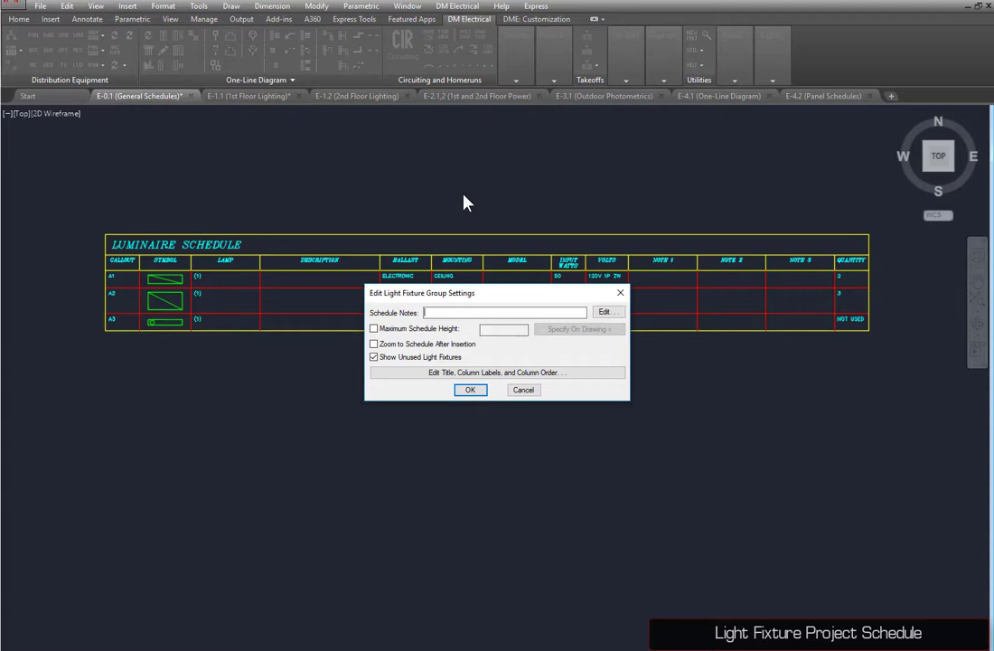
{"action": "left_click", "coordinate": [414, 372]}
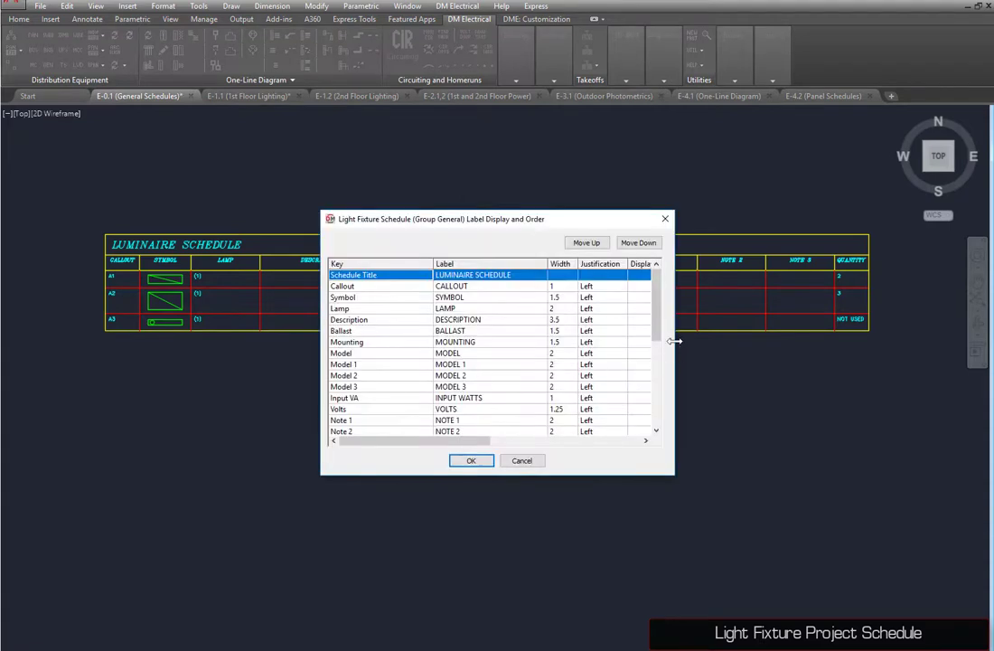
{"action": "left_click_drag", "start_coordinate": [673, 399], "coordinate": [717, 403]}
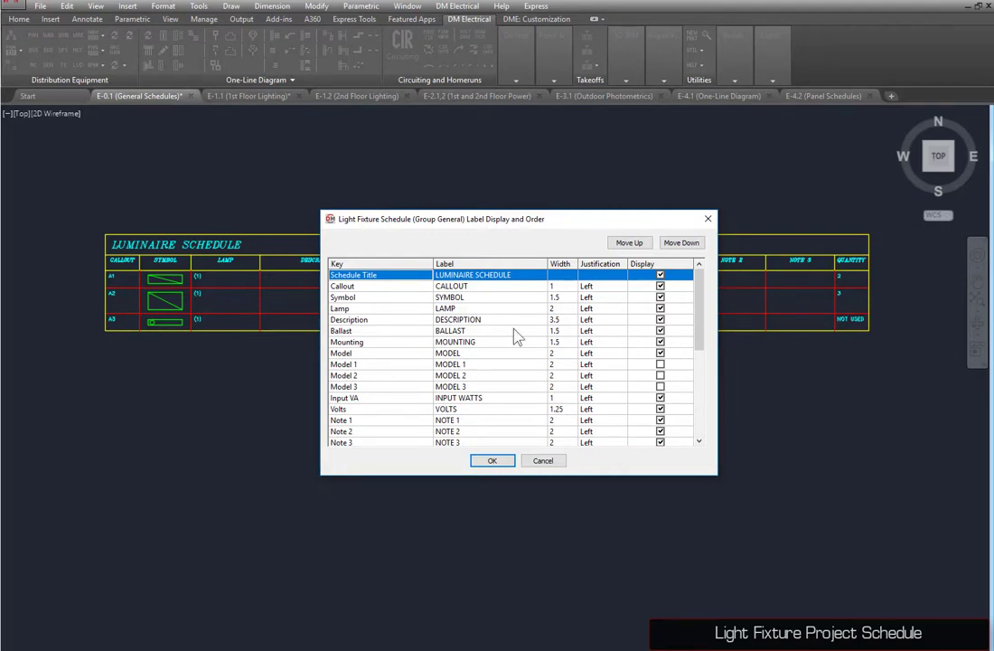
{"action": "double_click", "coordinate": [469, 298]}
{"action": "type", "text": "GRAPHIC"}
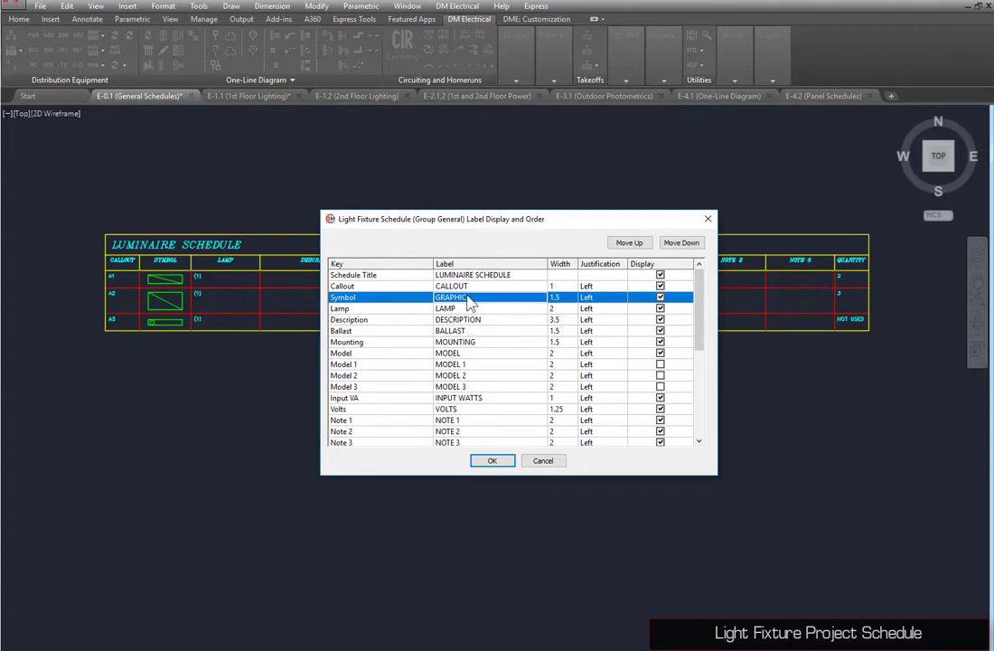
Turn off display of the luminaire schedule's Quantity column and apply the group settings.
{"action": "scroll", "coordinate": [566, 380], "scroll_direction": "down", "scroll_amount": 2}
{"action": "left_click", "coordinate": [634, 388]}
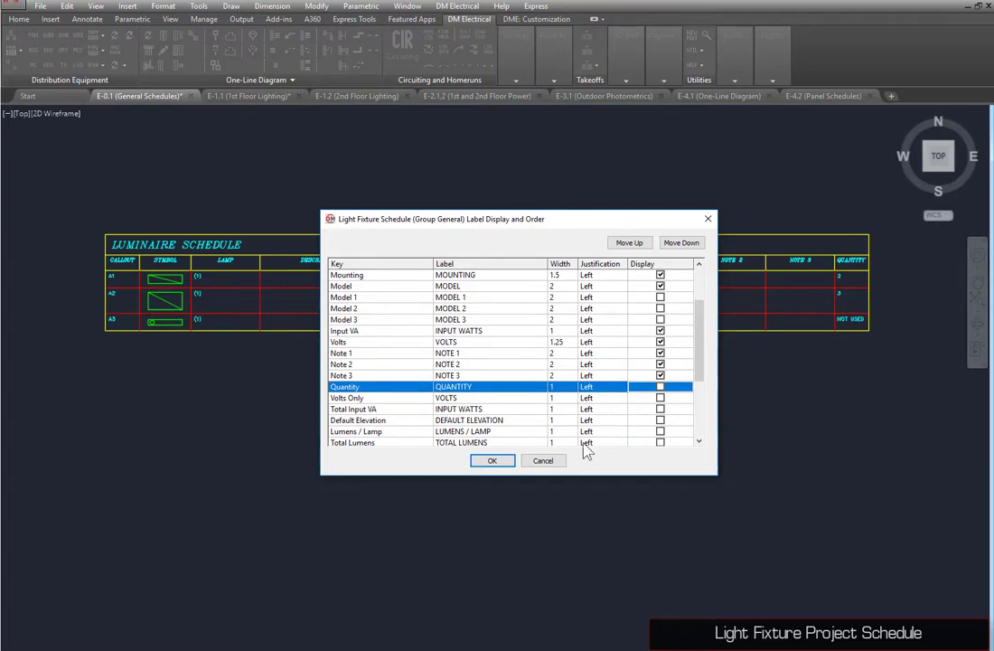
{"action": "left_click", "coordinate": [494, 462]}
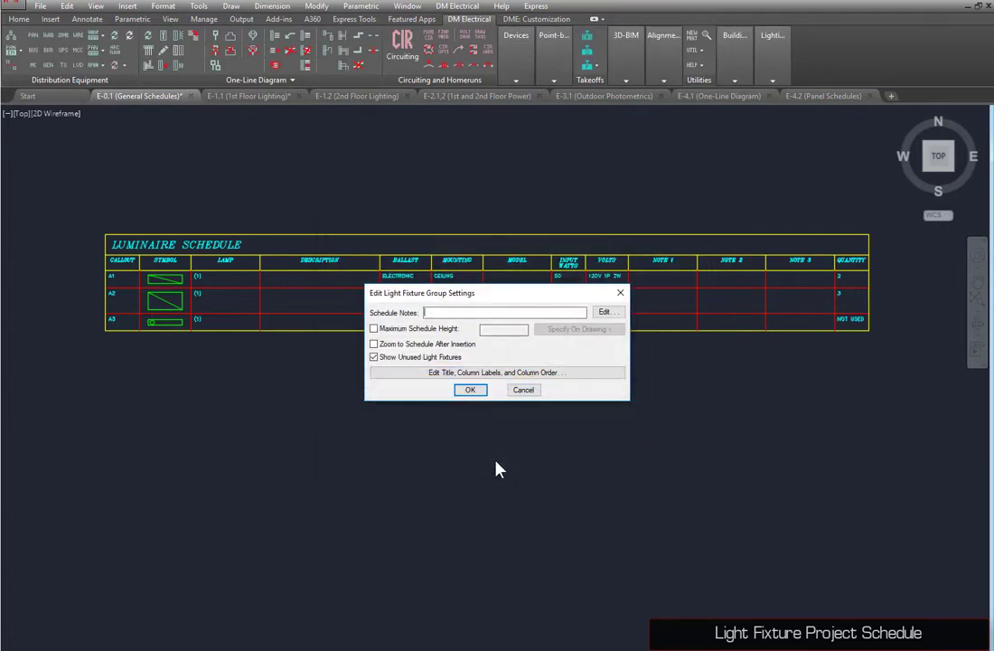
{"action": "left_click", "coordinate": [475, 388]}
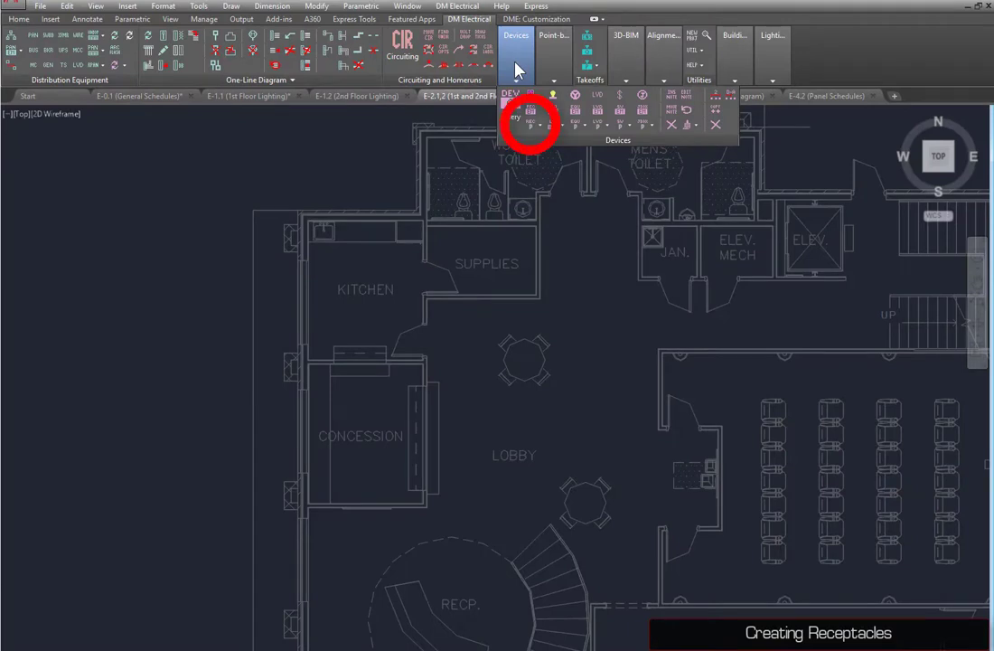
Create DUPLEX and QUAD receptacle types in the Receptacle Project Schedule, giving QUAD the Quad block, description QUAD RECEPTACLE and a .36 kVA connected load.
{"action": "left_click", "coordinate": [530, 120]}
{"action": "left_click", "coordinate": [542, 143]}
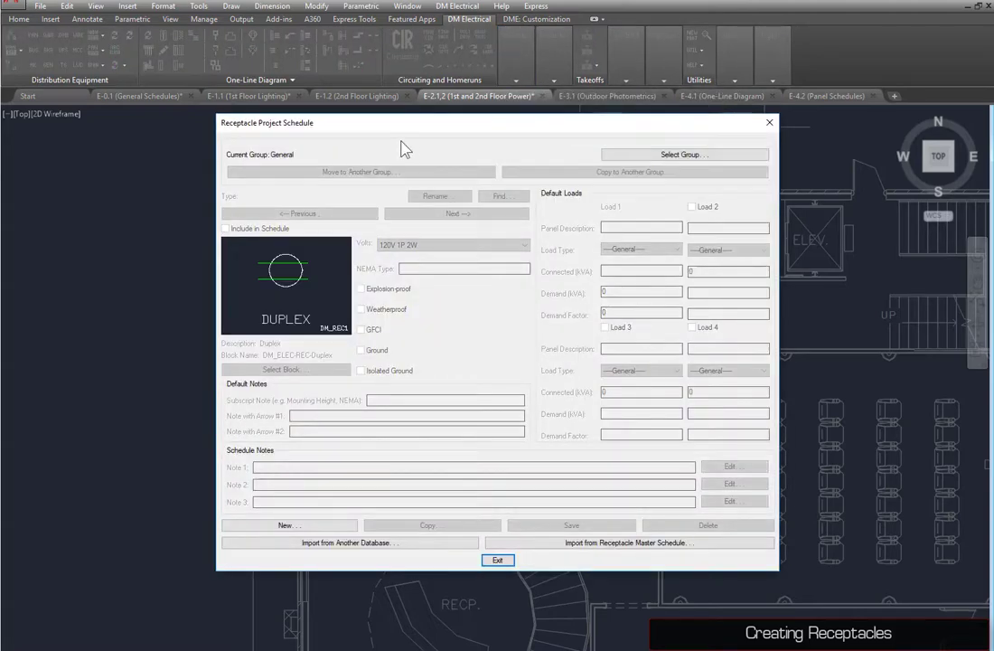
{"action": "left_click", "coordinate": [289, 525]}
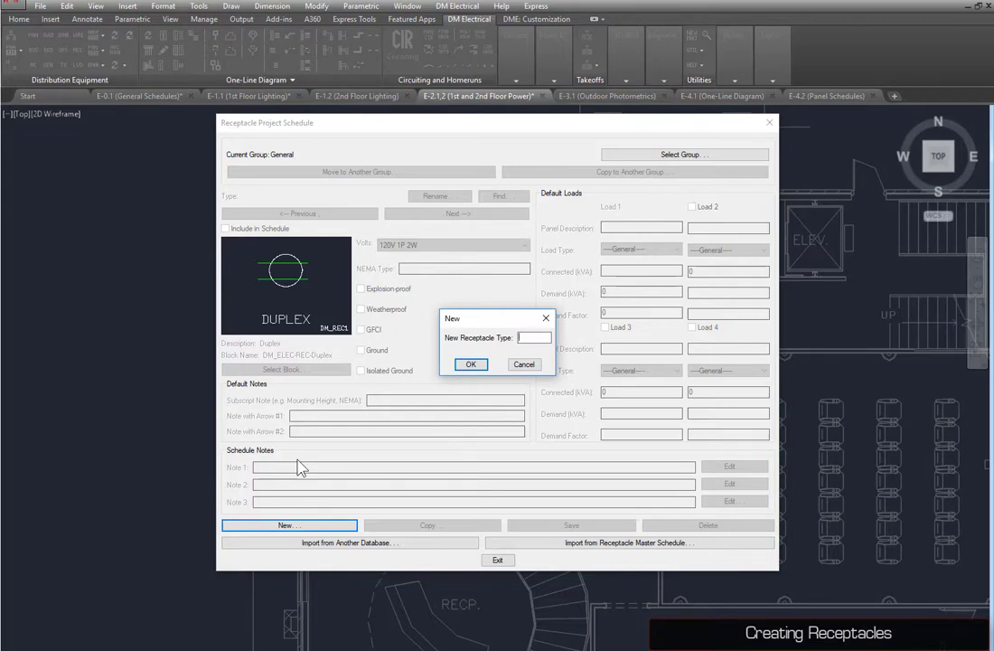
{"action": "type", "text": "DUPLEX"}
{"action": "key", "text": "Return"}
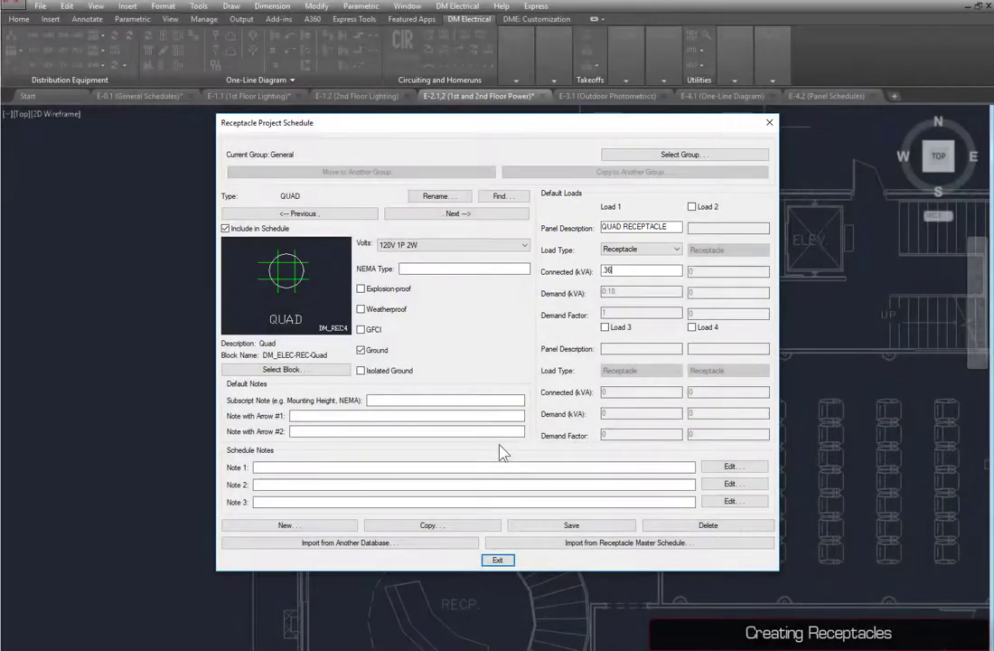
{"action": "left_click", "coordinate": [526, 527]}
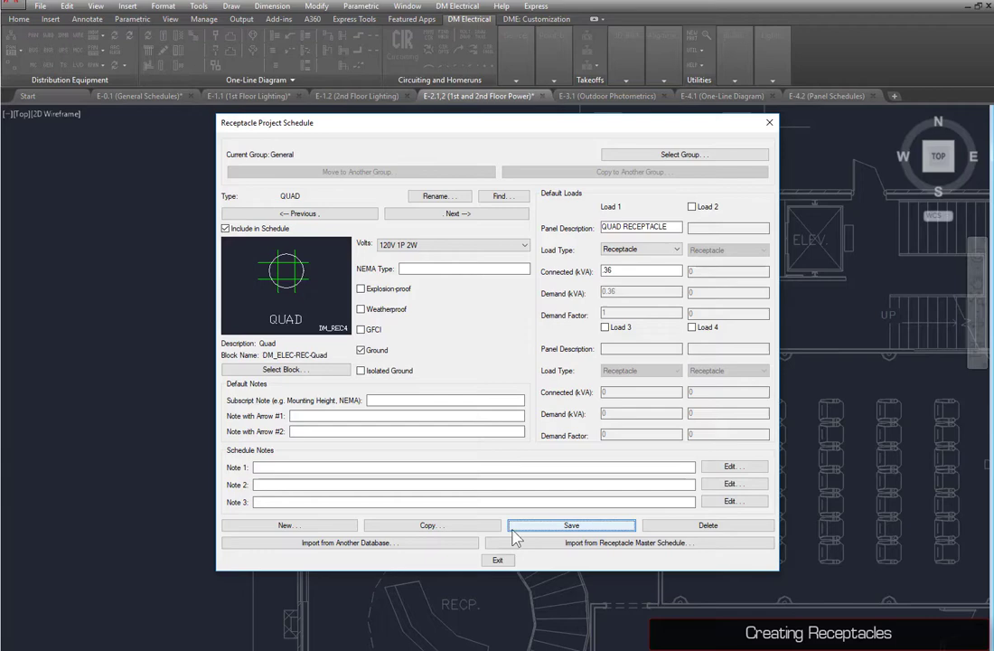
{"action": "left_click", "coordinate": [497, 559]}
Insert DUPLEX receptacles along the Kitchen and Supplies room walls on the power plan.
{"action": "mouse_move", "coordinate": [523, 65]}
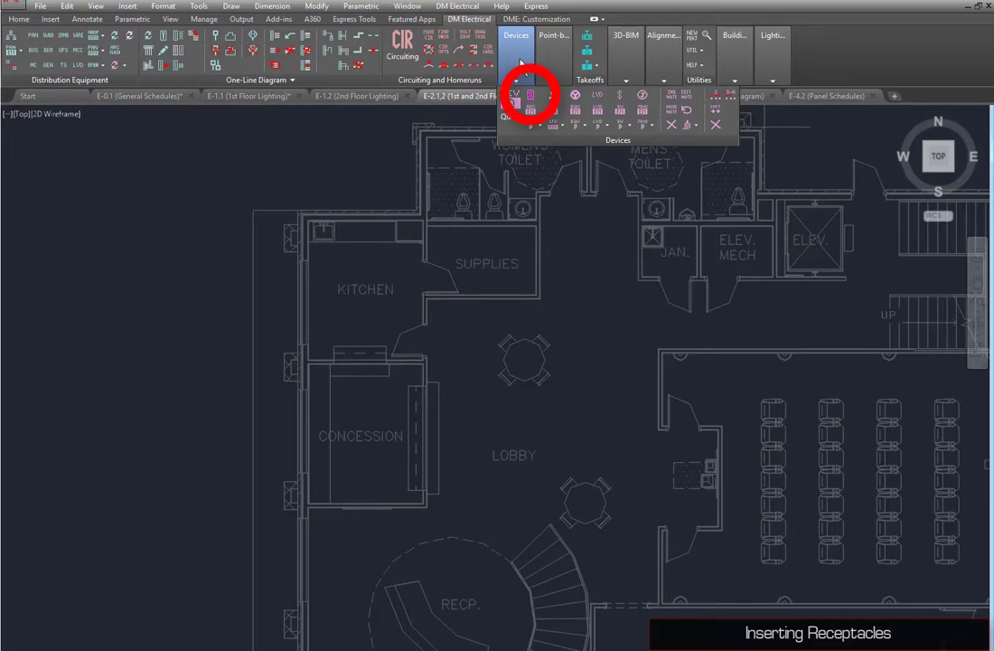
{"action": "left_click", "coordinate": [530, 95]}
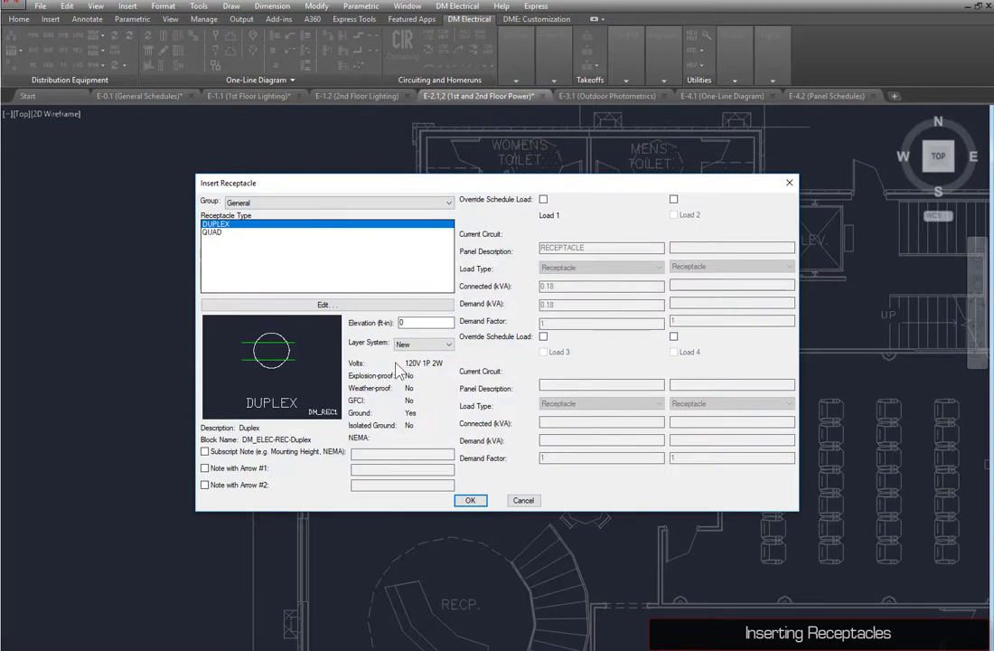
{"action": "left_click", "coordinate": [470, 501]}
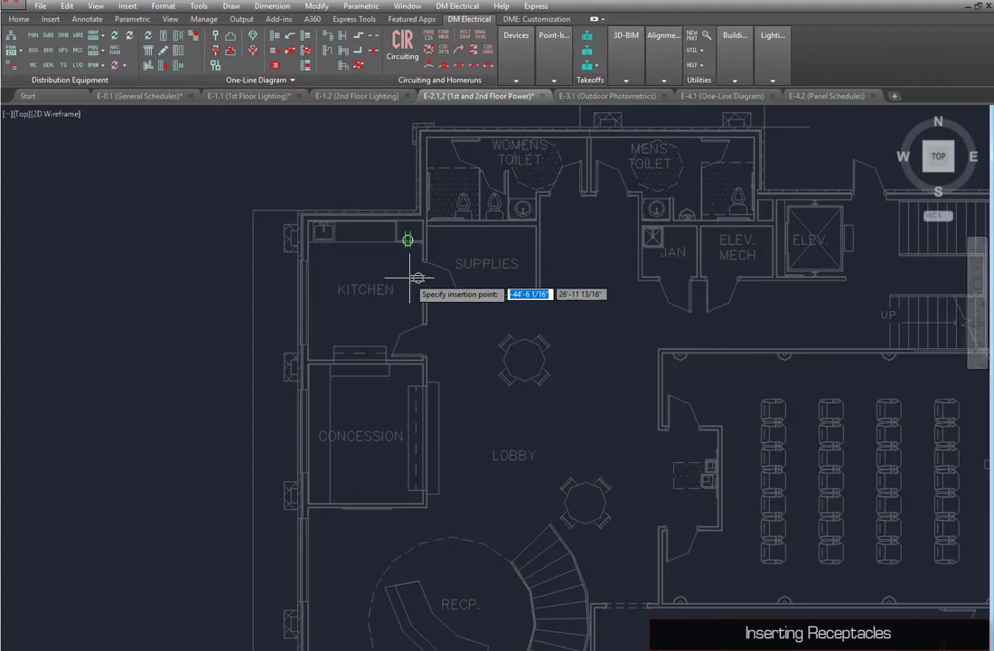
{"action": "left_click", "coordinate": [473, 239]}
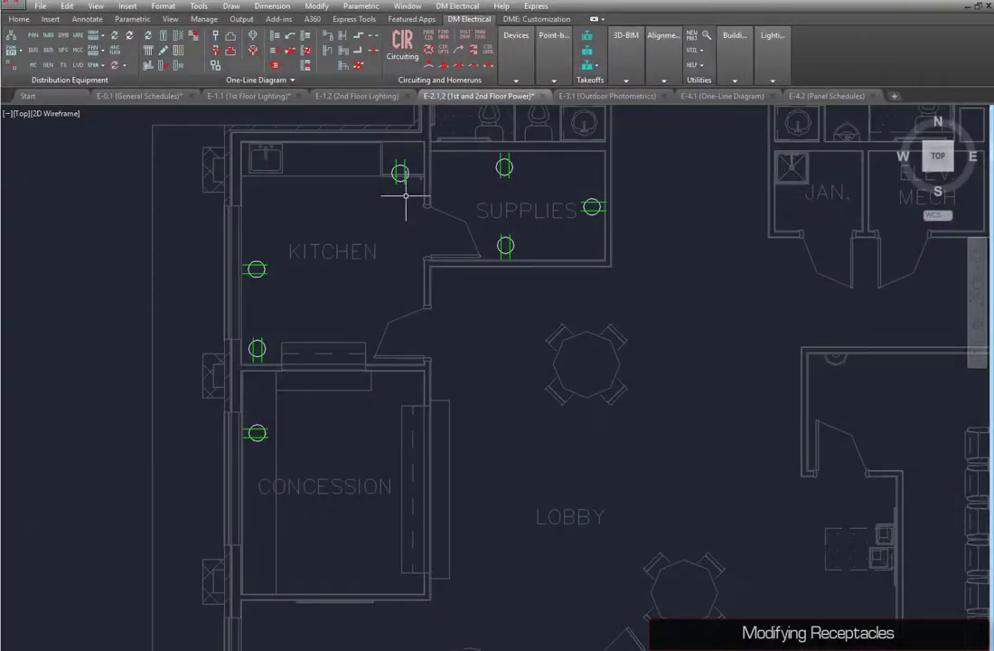
Move the Kitchen receptacle beside the Supplies room up into the counter corner.
{"action": "left_click", "coordinate": [400, 172]}
{"action": "left_click", "coordinate": [398, 163]}
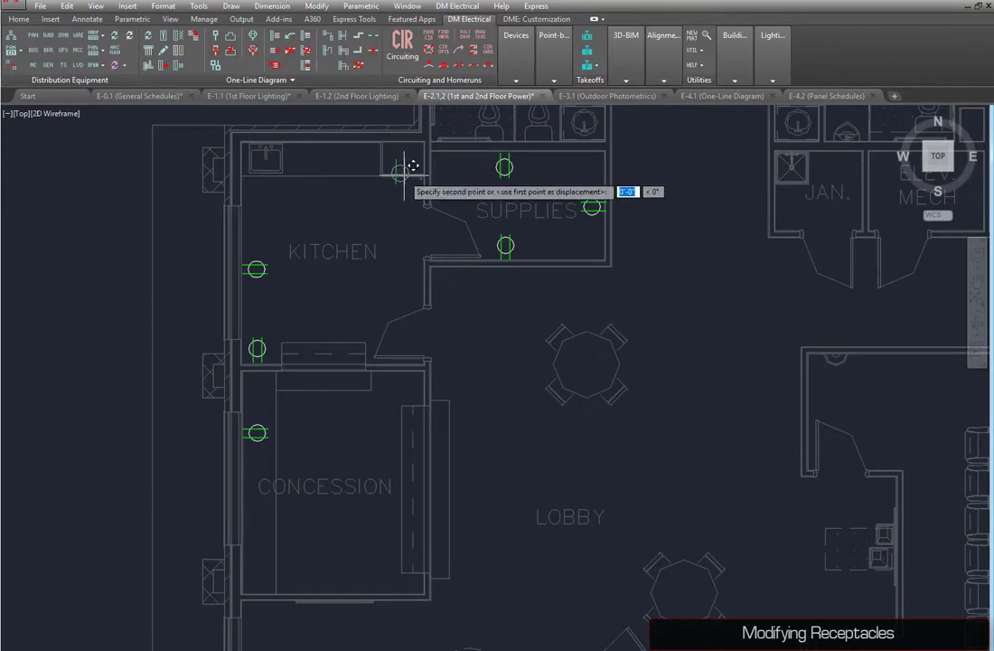
{"action": "left_click", "coordinate": [413, 151]}
Copy the Kitchen's lower receptacle to the upper-right and lower-left corners of the Concession room.
{"action": "left_click", "coordinate": [257, 349]}
{"action": "left_click", "coordinate": [257, 348]}
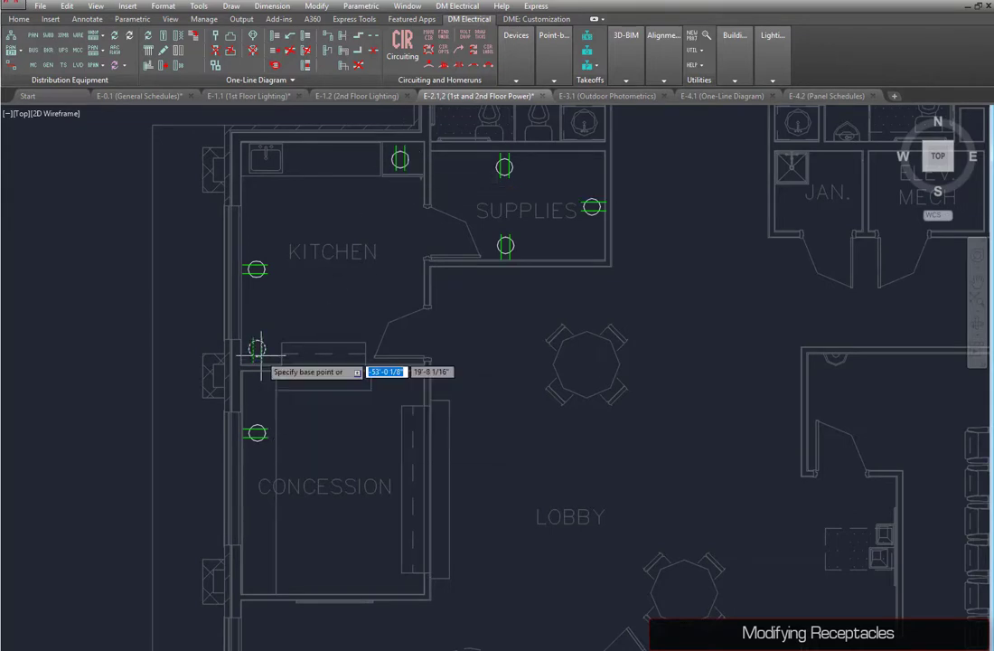
{"action": "left_click", "coordinate": [400, 383]}
{"action": "left_click", "coordinate": [262, 580]}
{"action": "key", "text": "Escape"}
Query the receptacle in the Kitchen's counter corner to review its type and load settings.
{"action": "mouse_move", "coordinate": [519, 68]}
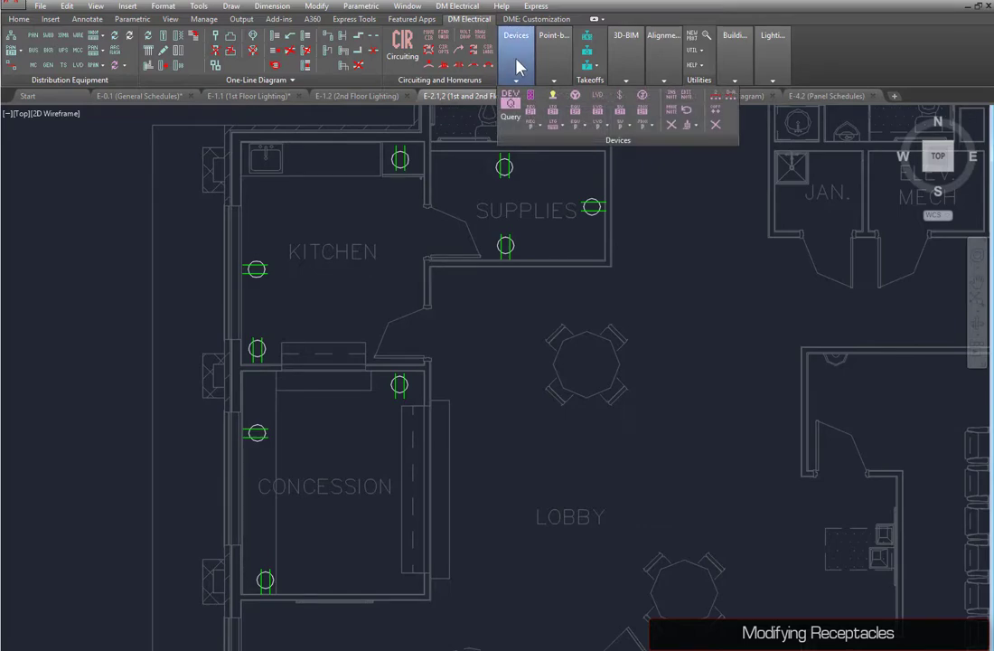
{"action": "left_click", "coordinate": [511, 105]}
{"action": "left_click", "coordinate": [401, 160]}
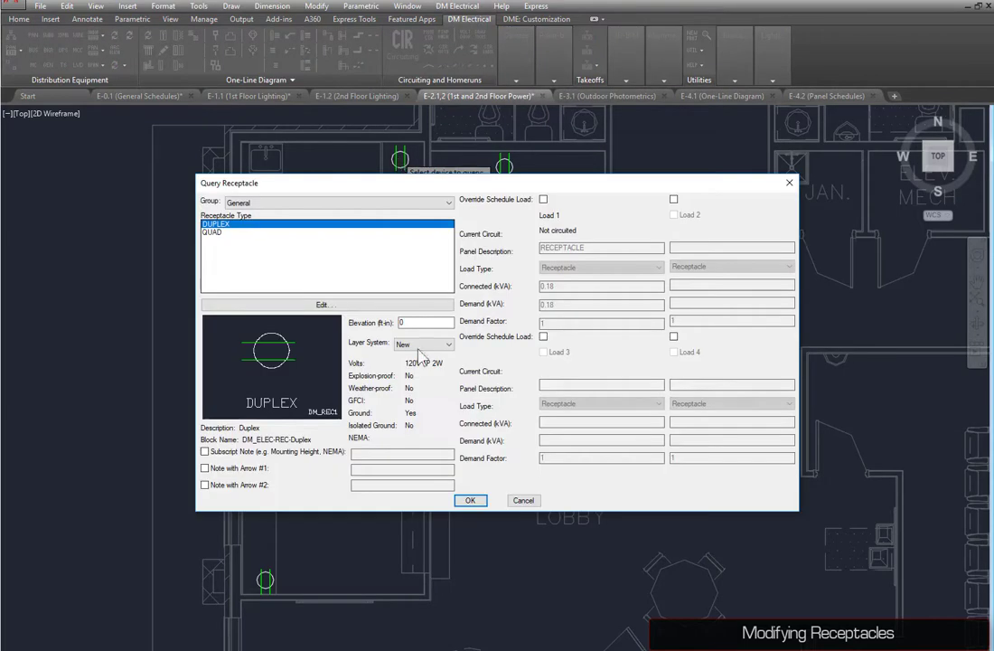
{"action": "left_click", "coordinate": [471, 497]}
Edit the three Supplies room receptacles together and change their type to QUAD.
{"action": "mouse_move", "coordinate": [527, 64]}
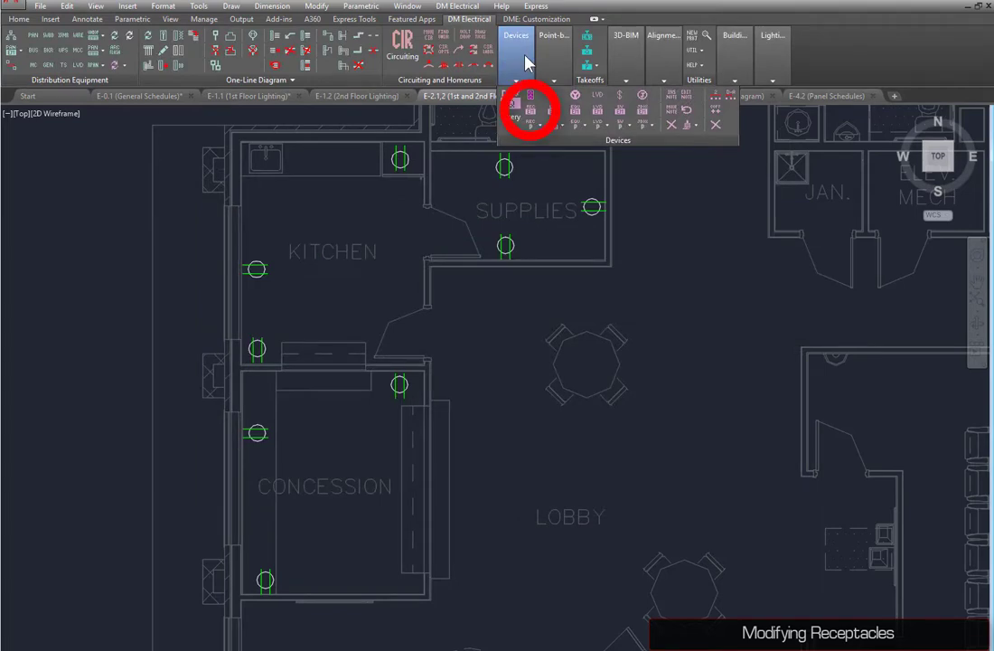
{"action": "left_click", "coordinate": [530, 114]}
{"action": "key", "text": "Return"}
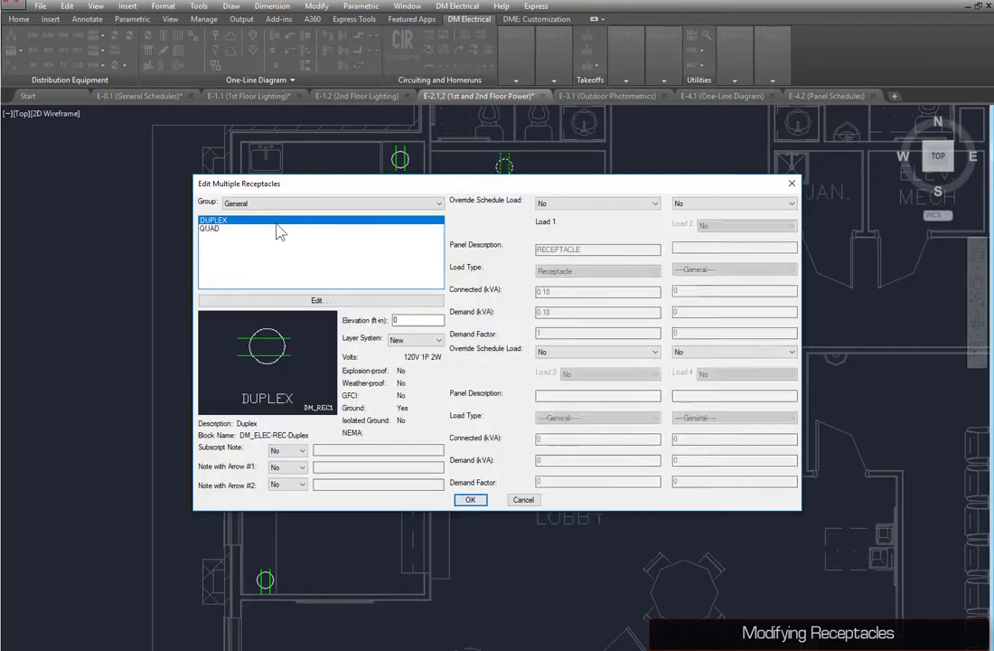
{"action": "left_click", "coordinate": [339, 230]}
{"action": "left_click", "coordinate": [406, 561]}
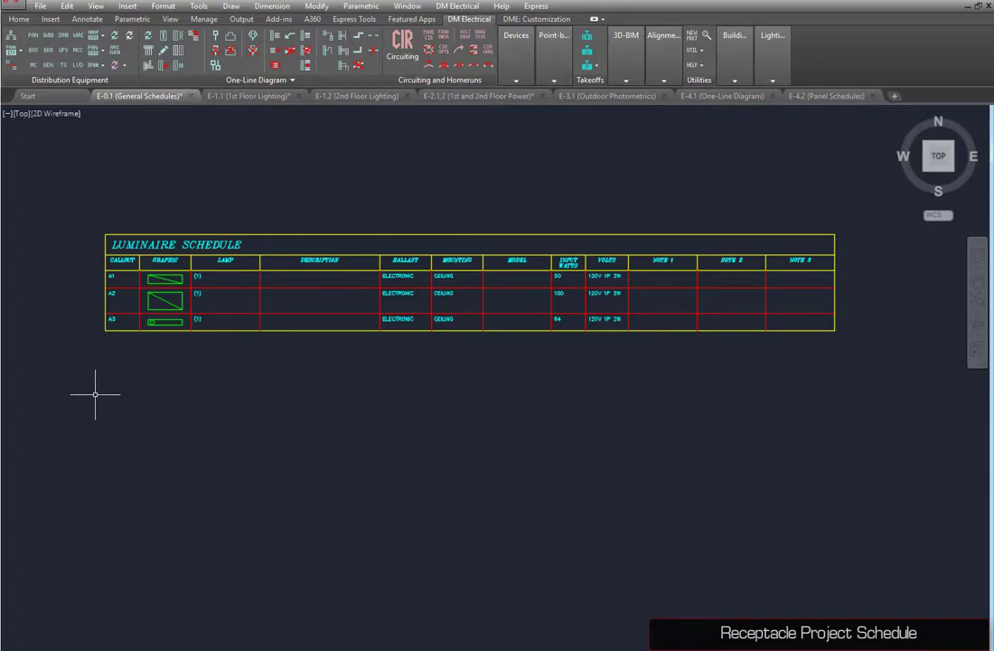
Insert the receptacle schedule below the luminaire schedule in the E-0.1 (General Schedules) drawing.
{"action": "left_click", "coordinate": [519, 77]}
{"action": "left_click", "coordinate": [524, 97]}
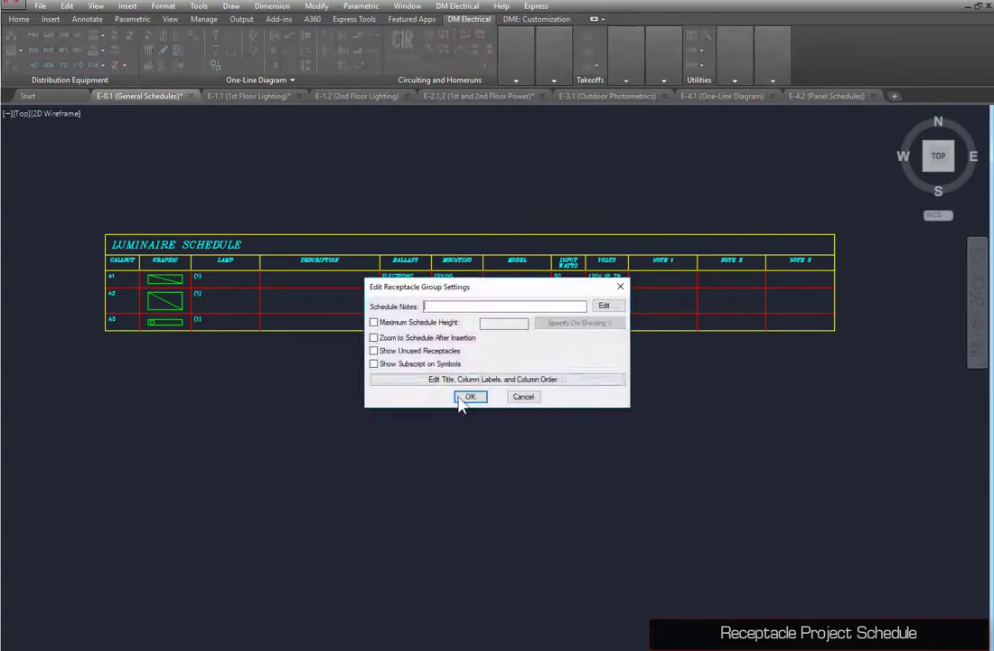
{"action": "left_click", "coordinate": [465, 395]}
{"action": "left_click", "coordinate": [107, 399]}
Add a new receptacle type SIMPLEX to the Receptacle Project Schedule and assign it the simplex symbol block.
{"action": "left_click", "coordinate": [519, 77]}
{"action": "left_click", "coordinate": [552, 129]}
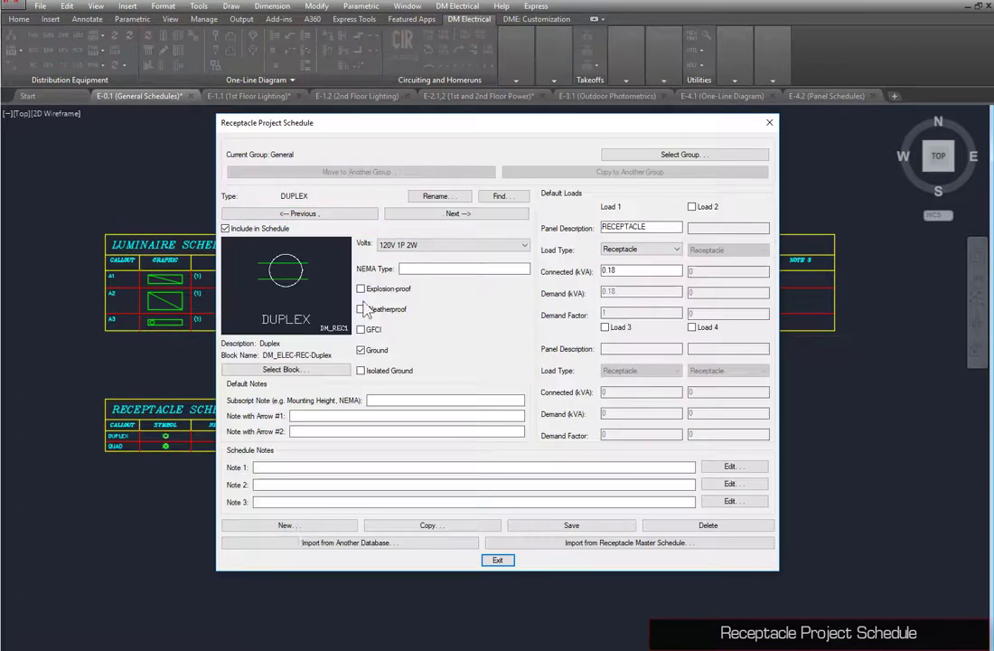
{"action": "left_click", "coordinate": [284, 525]}
{"action": "type", "text": "SIMPLEX"}
{"action": "key", "text": "Return"}
{"action": "double_click", "coordinate": [294, 240]}
{"action": "left_click", "coordinate": [497, 560]}
Update the receptacle schedule with Show Unused Receptacles enabled to include SIMPLEX.
{"action": "left_click", "coordinate": [520, 77]}
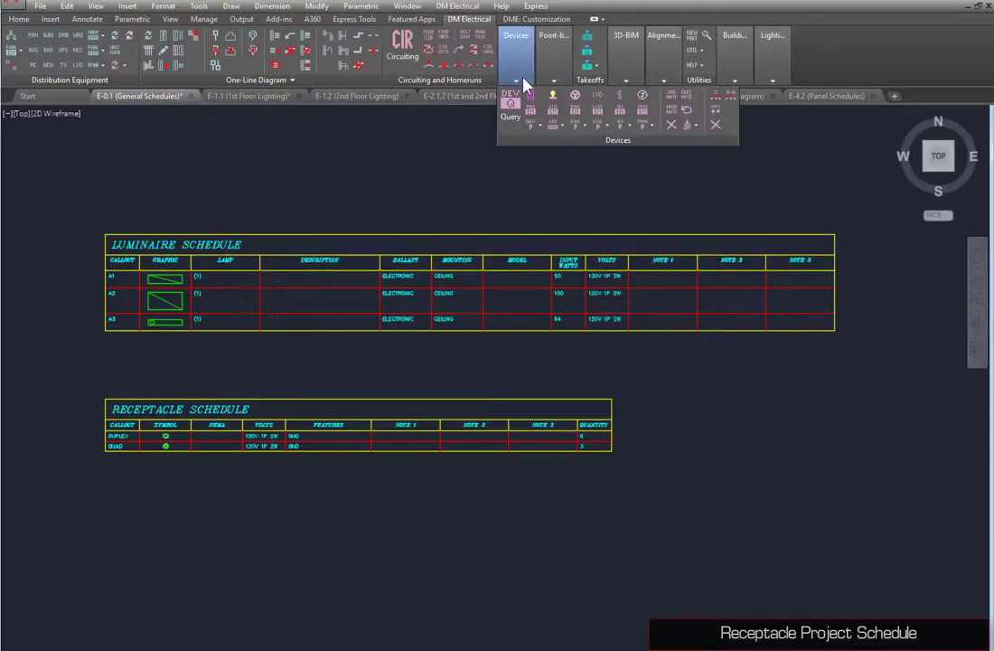
{"action": "left_click", "coordinate": [524, 97]}
{"action": "left_click", "coordinate": [526, 397]}
Relabel the receptacle schedule's Symbol column as GRAPHIC and hide its Quantity column.
{"action": "left_click", "coordinate": [520, 76]}
{"action": "left_click", "coordinate": [525, 98]}
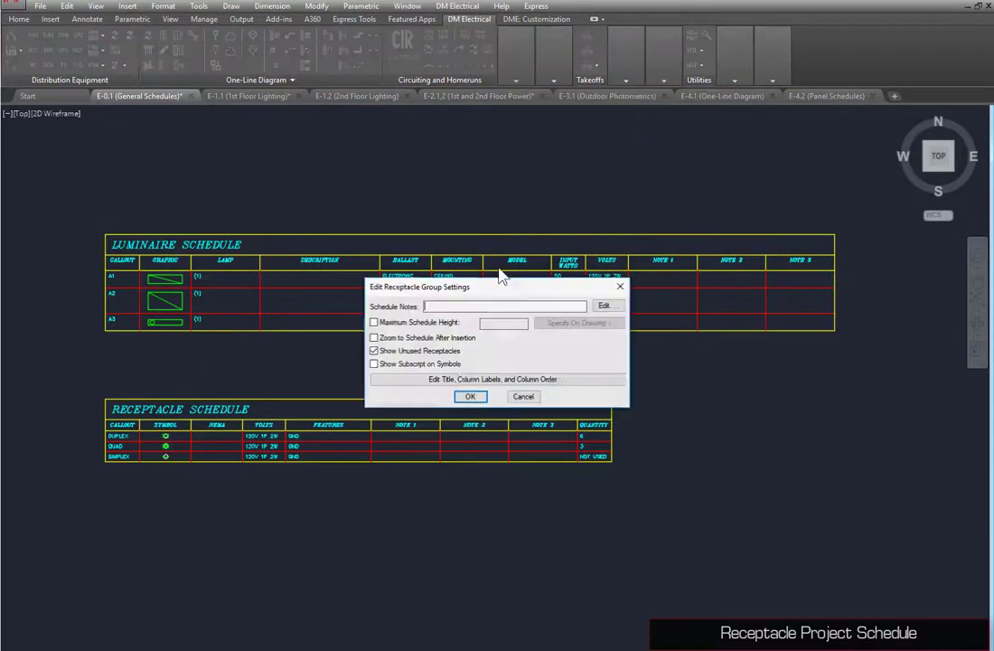
{"action": "left_click", "coordinate": [497, 377]}
{"action": "double_click", "coordinate": [457, 297]}
{"action": "left_click", "coordinate": [493, 460]}
{"action": "left_click", "coordinate": [526, 396]}
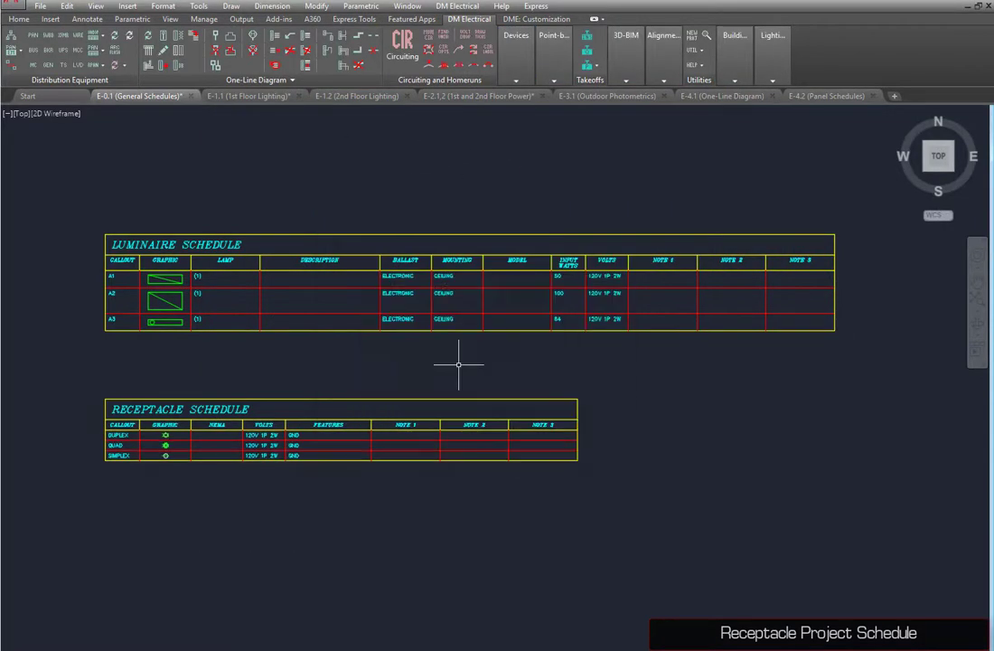